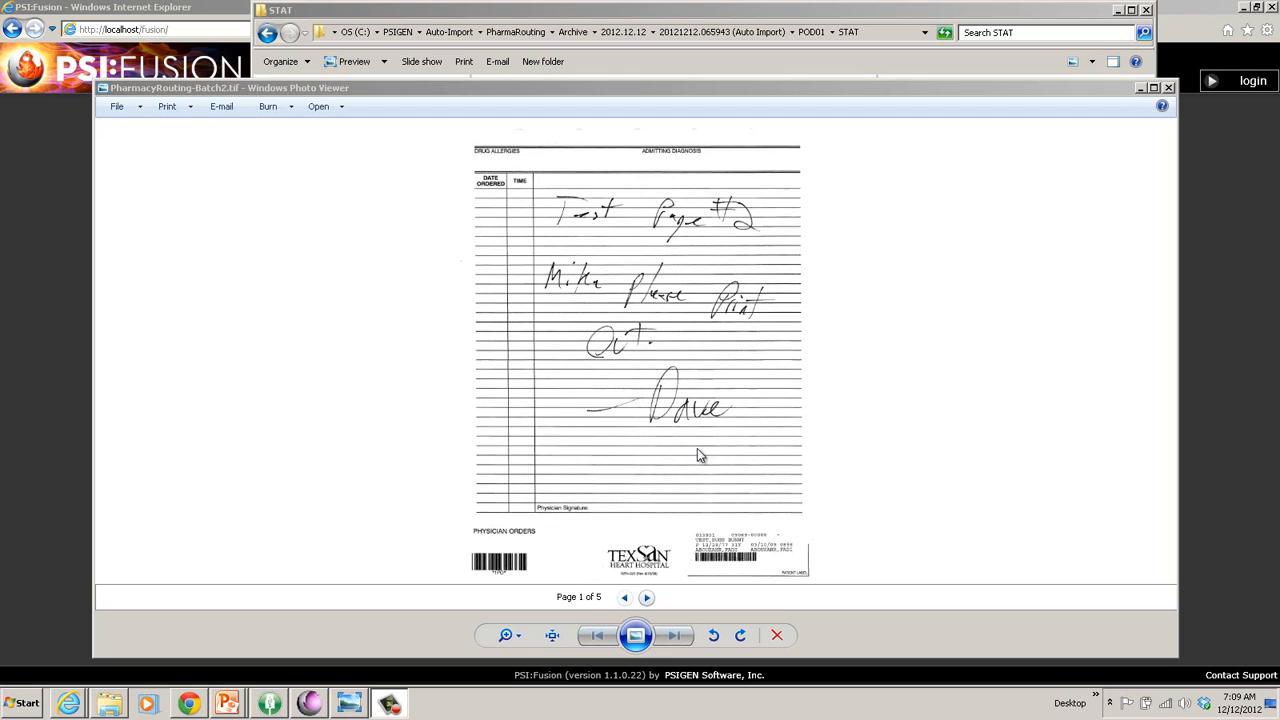
Inspect the barcode and patient label at the bottom of the scanned order page.
click(746, 444)
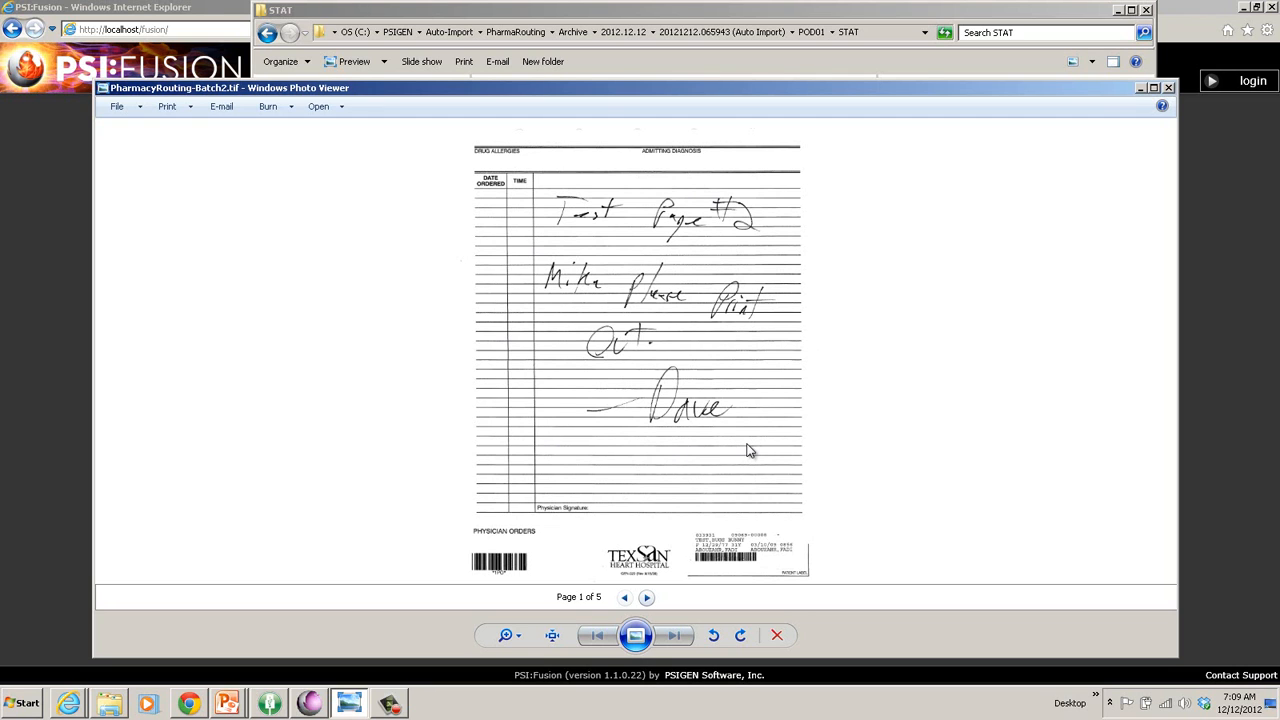
scroll(746, 444, up, 3)
scroll(746, 444, up, 1)
drag(803, 529, 674, 157)
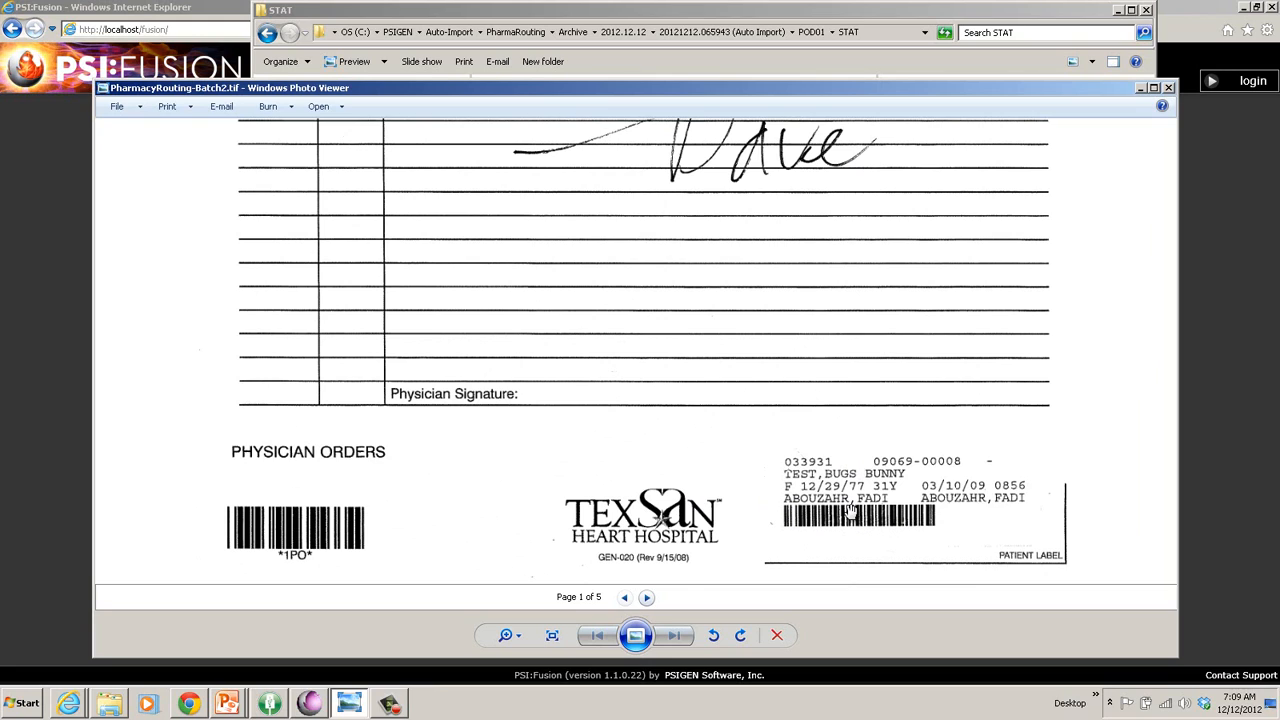
scroll(850, 510, up, 1)
scroll(850, 510, down, 5)
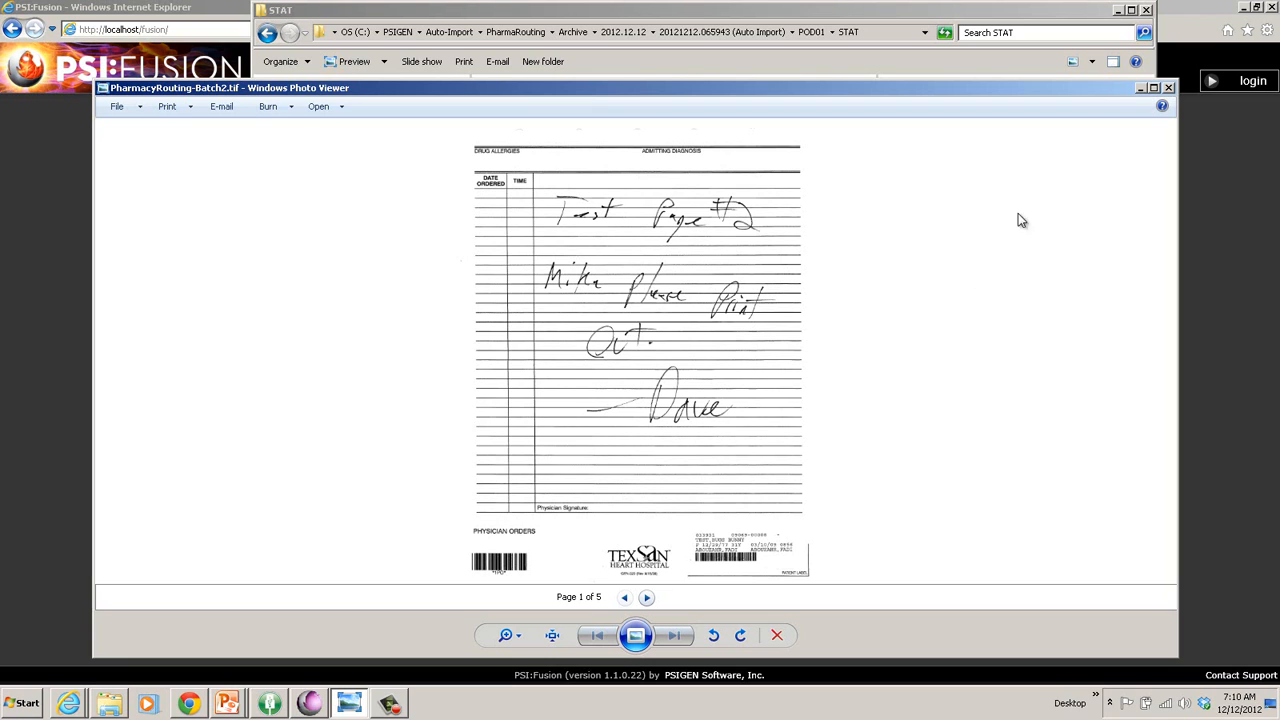
Copy PharmacyRouting-Batch2.tif into the empty PharmaRouting\POD01\STAT folder, then minimize Explorer.
click(1141, 89)
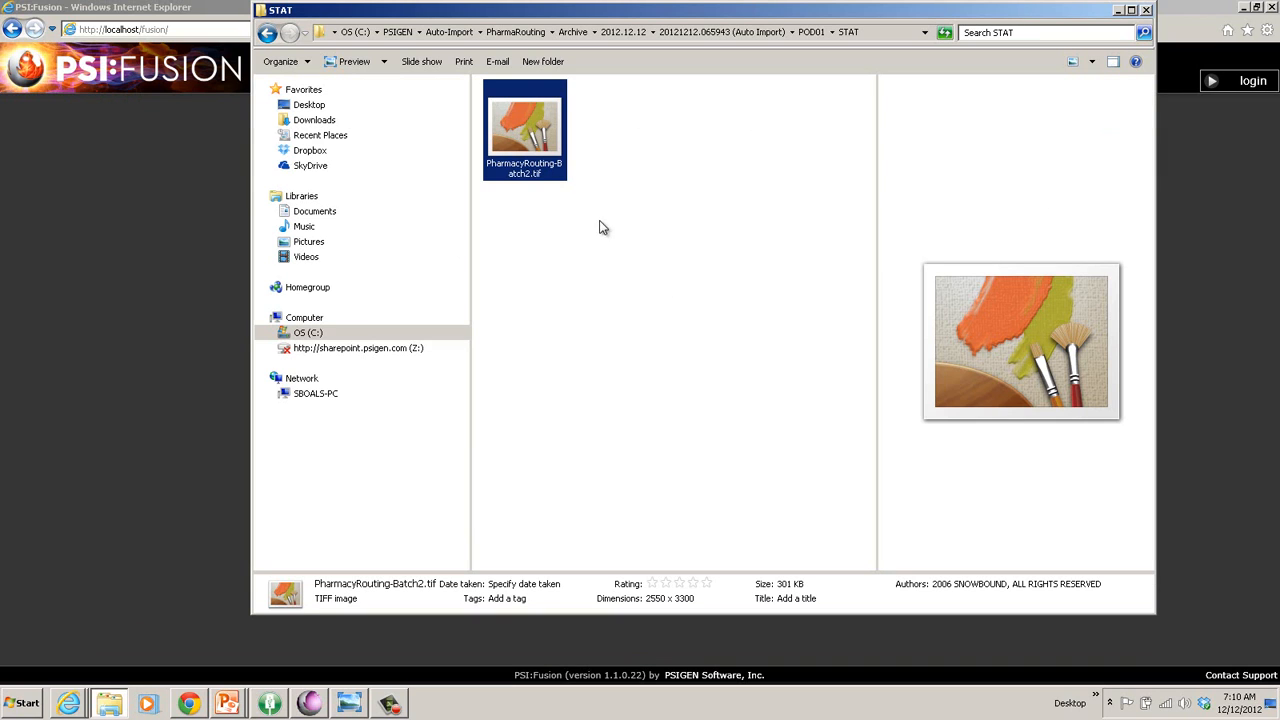
right_click(522, 133)
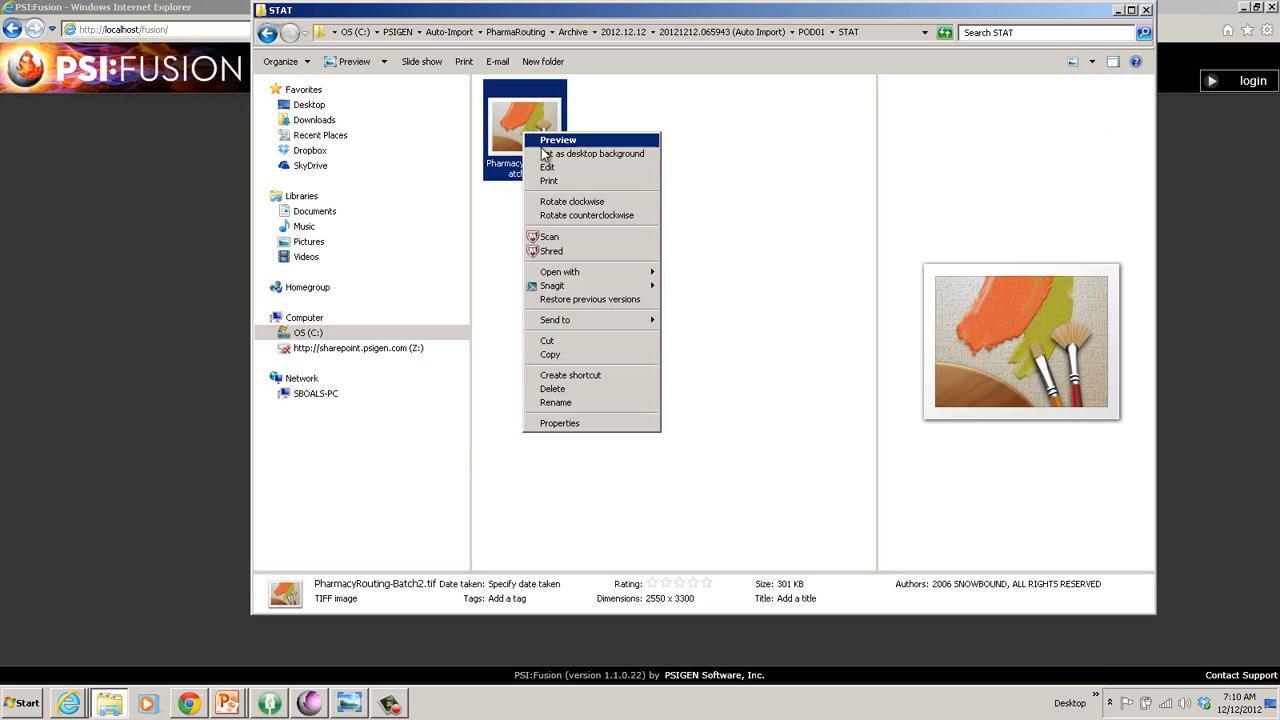
click(578, 356)
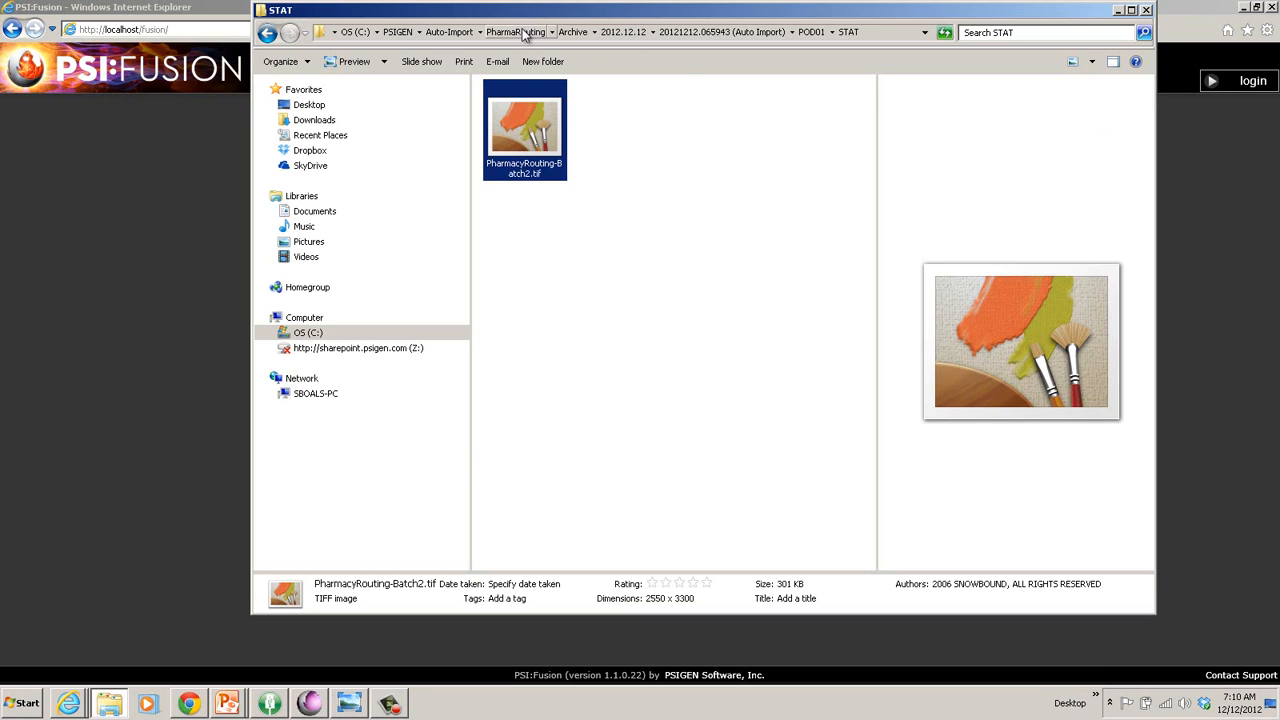
click(525, 33)
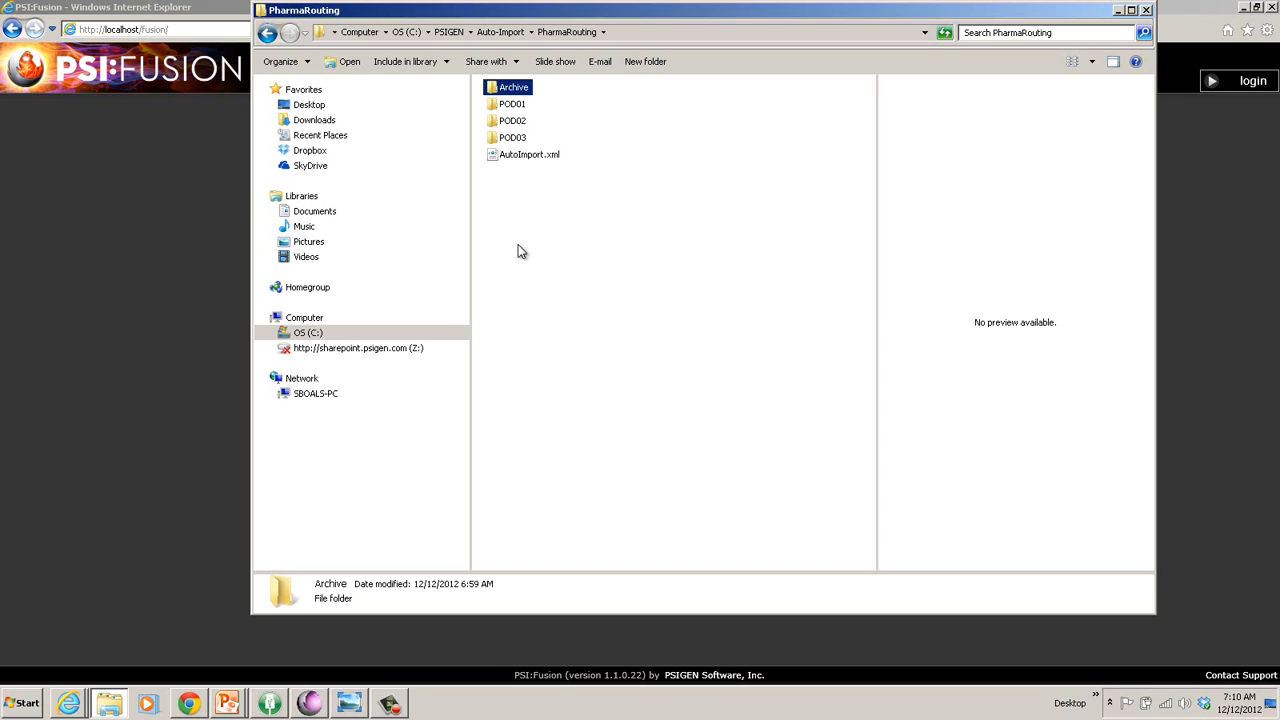
double_click(517, 106)
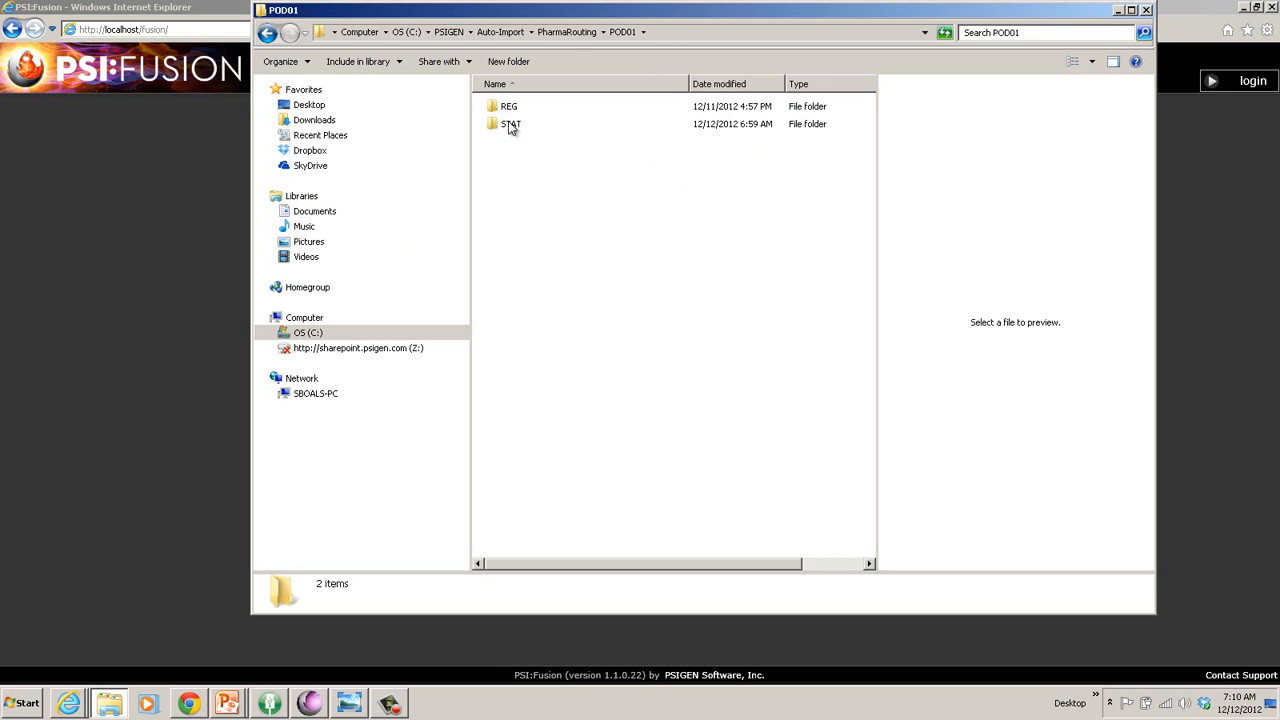
double_click(510, 124)
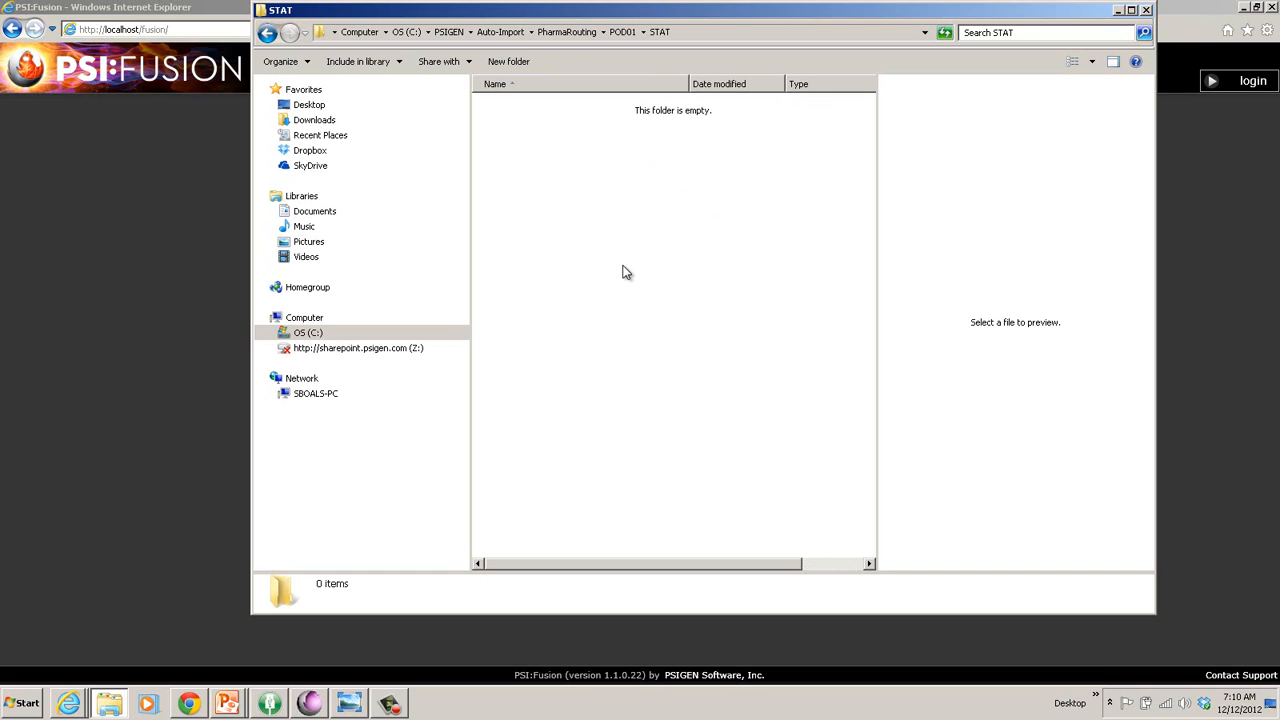
right_click(608, 239)
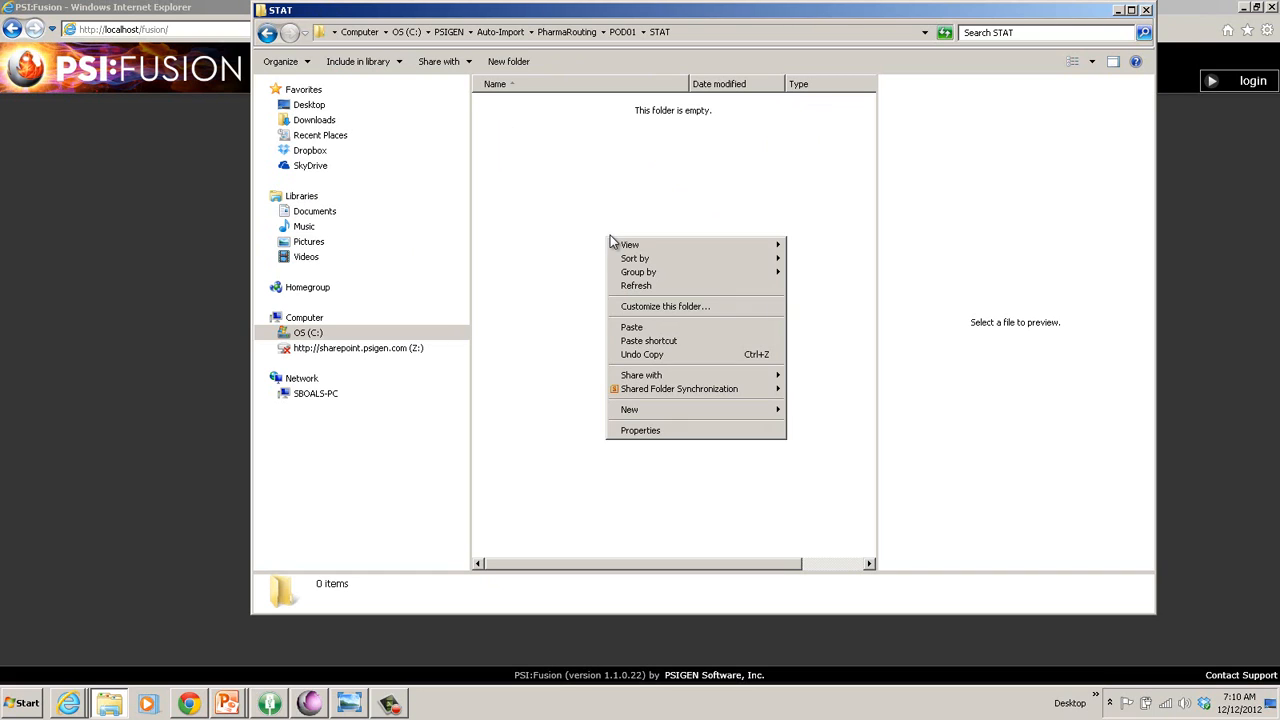
click(631, 328)
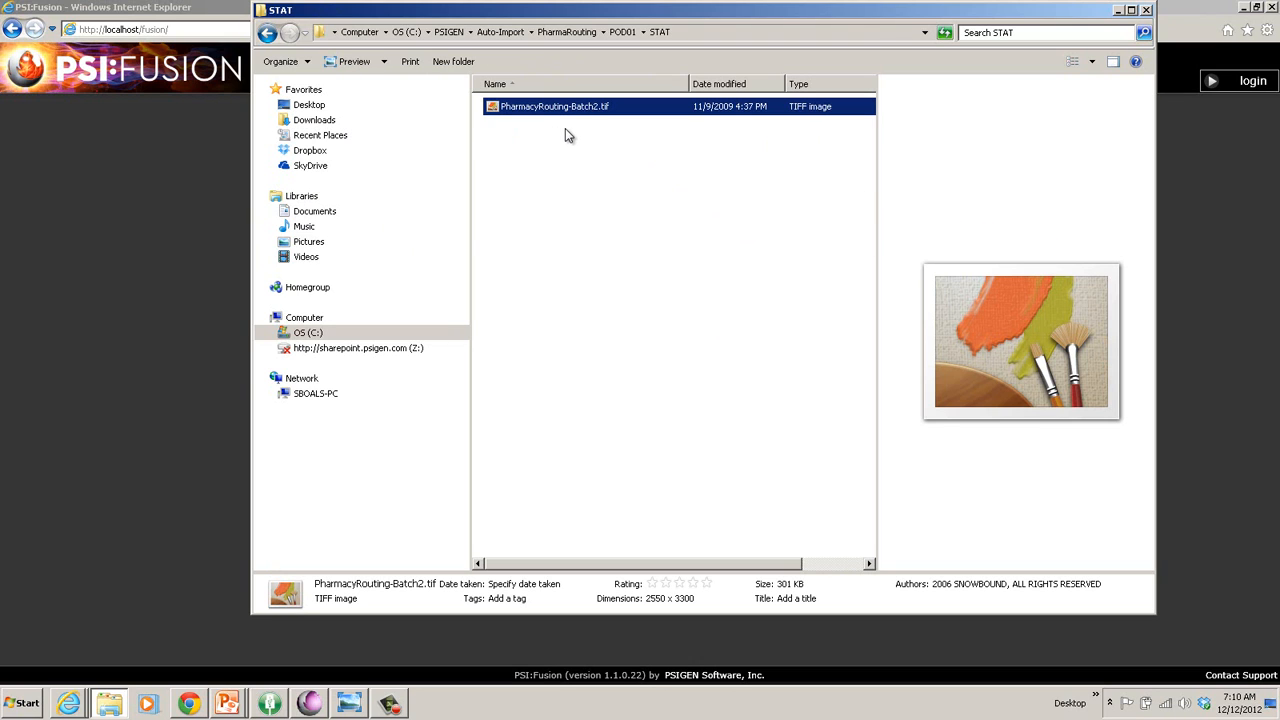
click(1119, 11)
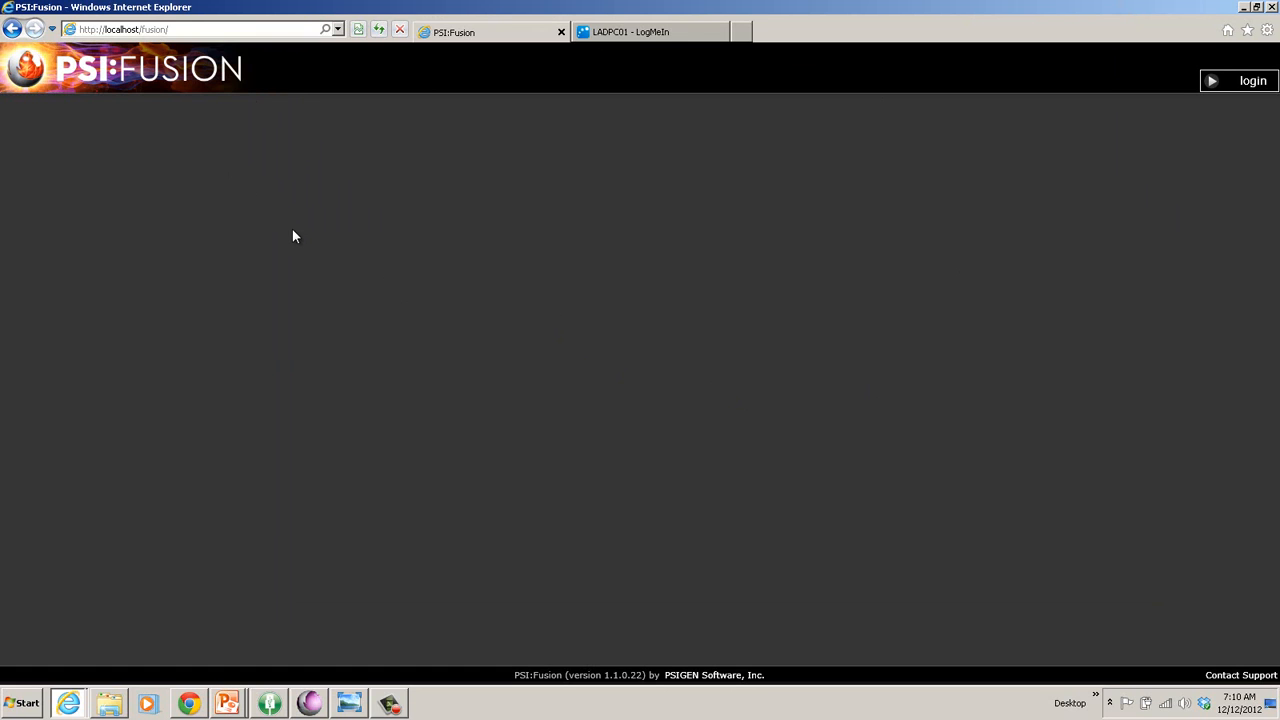
Sign in with the pharmacy user's name and password, then refit the page in the Viewer.
click(1250, 86)
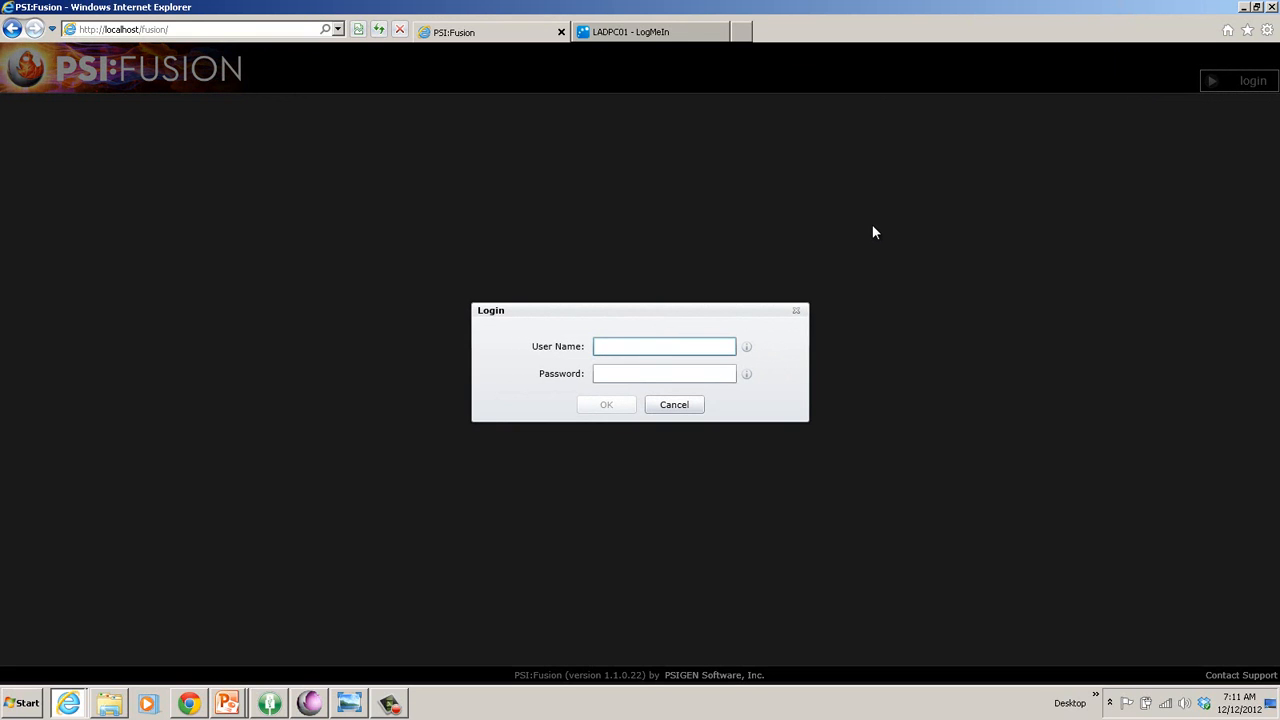
text(pham)
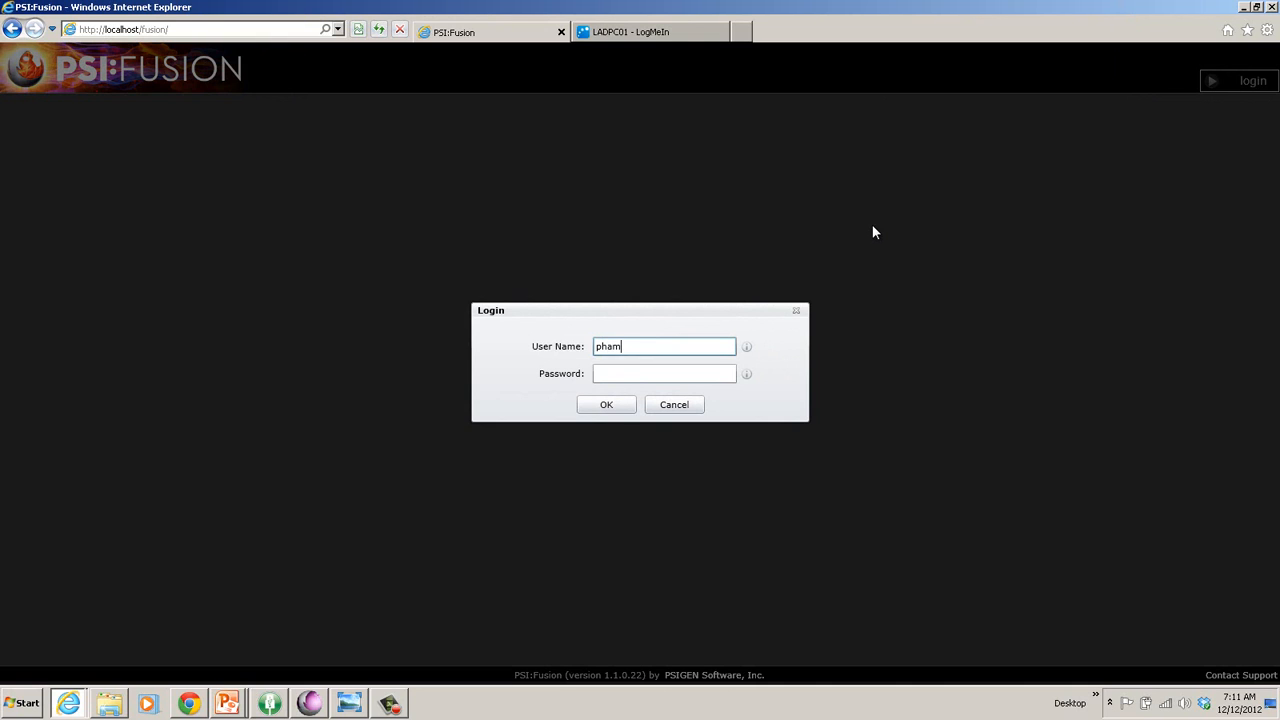
key(BackSpace)
text(rma)
key(Tab)
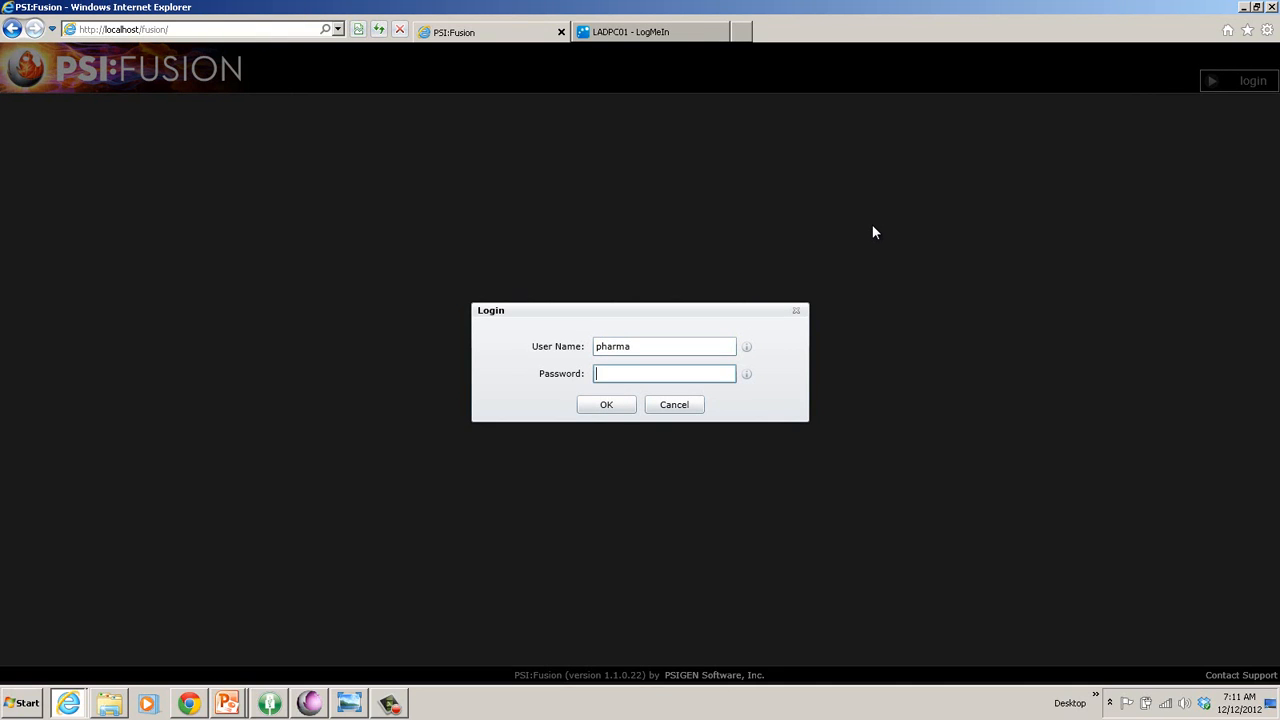
text(********)
key(Return)
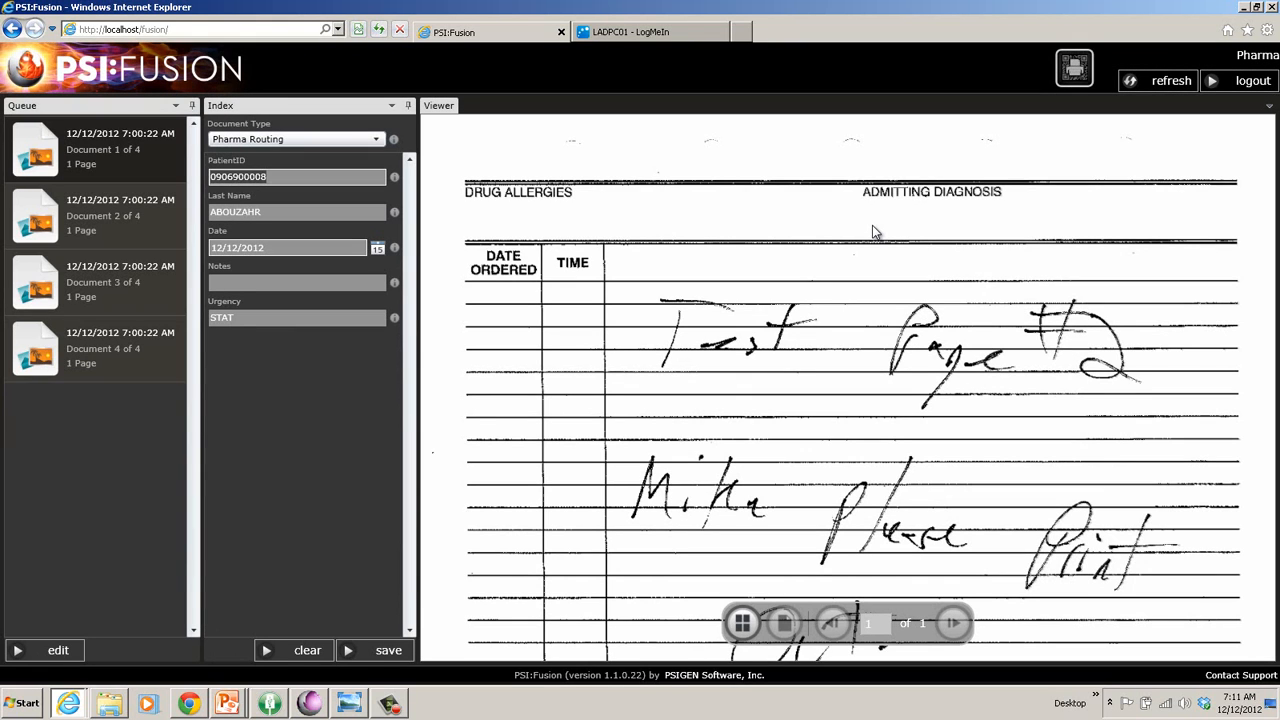
scroll(684, 308, up, 2)
scroll(690, 307, down, 4)
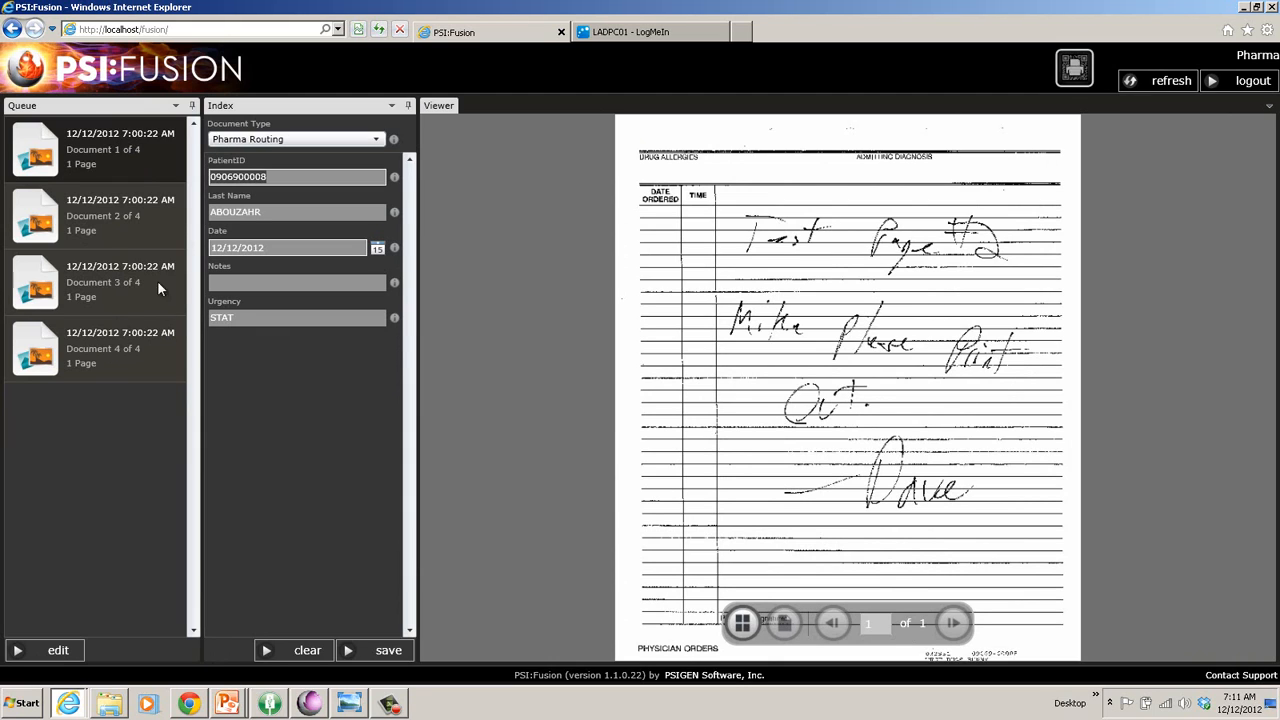
Review the first order's PatientID, Last Name, Date and Urgency index values.
click(283, 181)
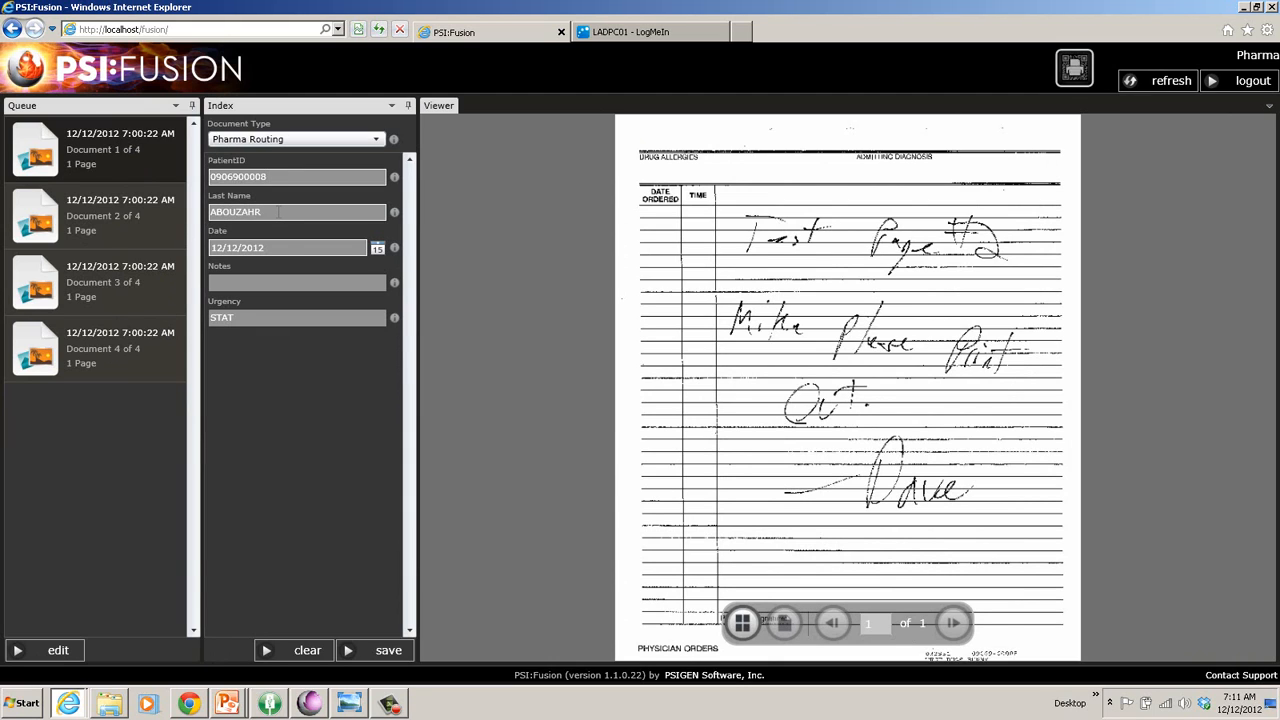
click(280, 213)
click(276, 249)
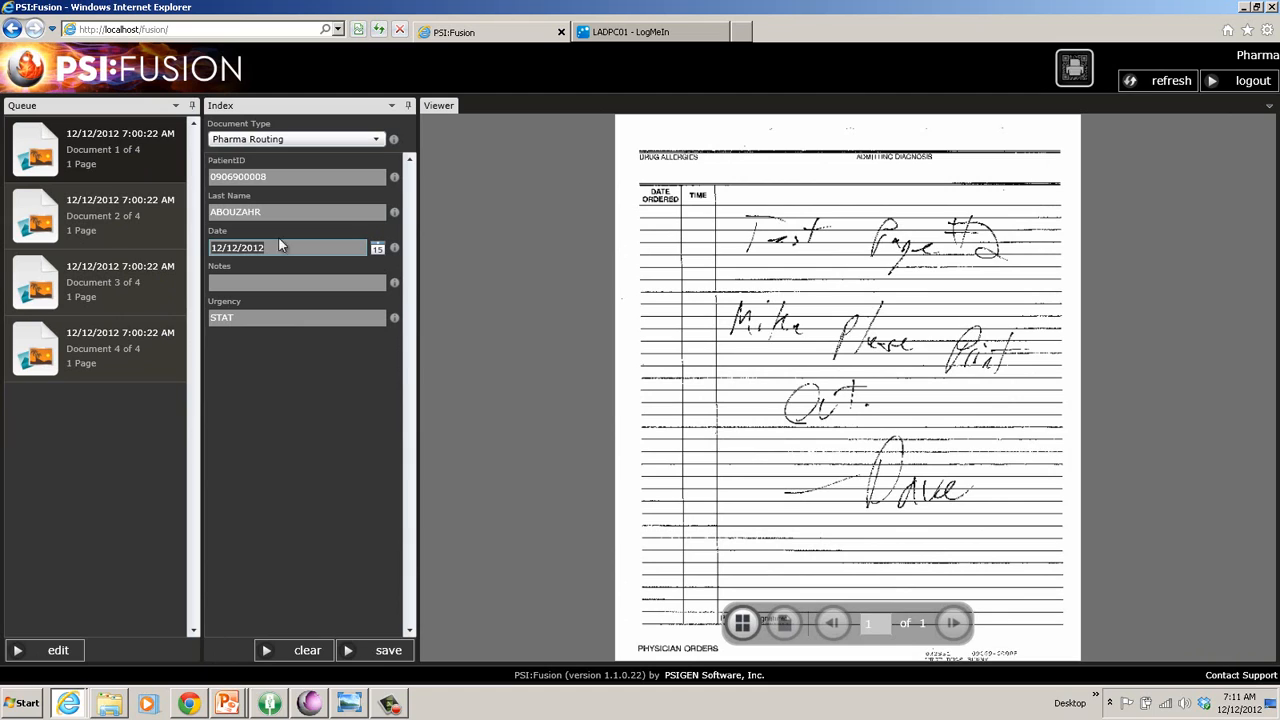
click(278, 176)
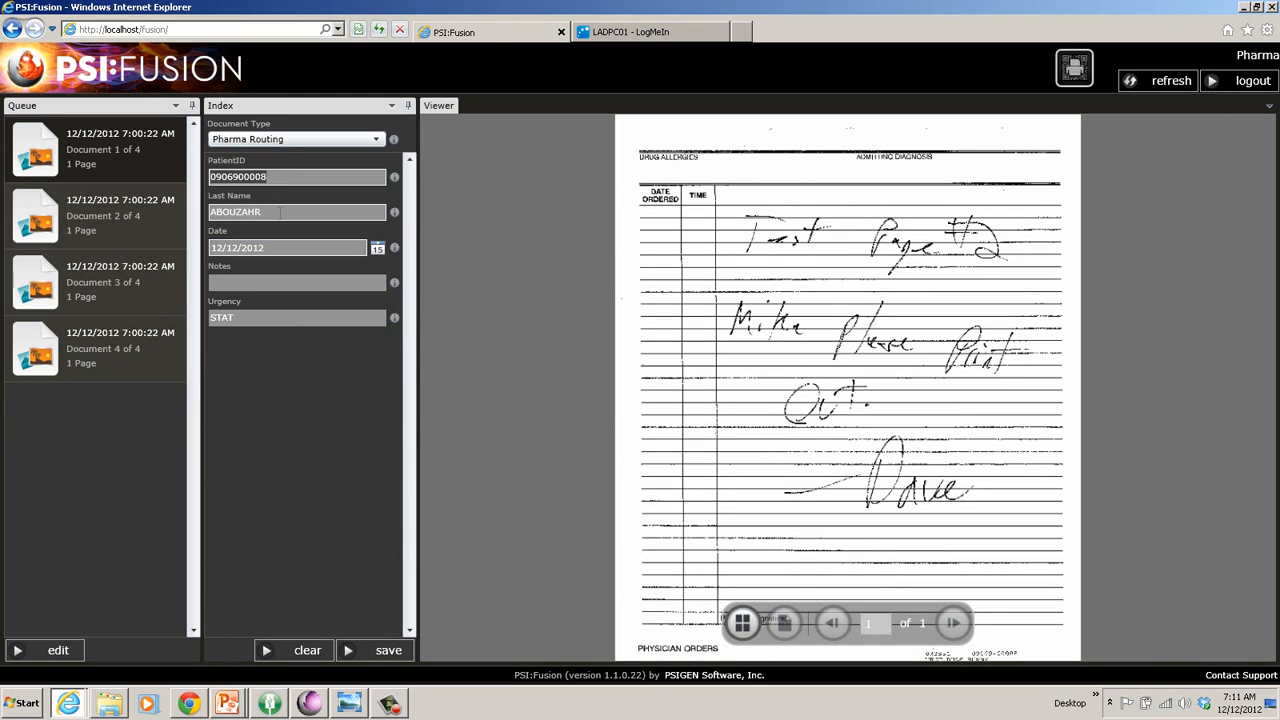
click(280, 212)
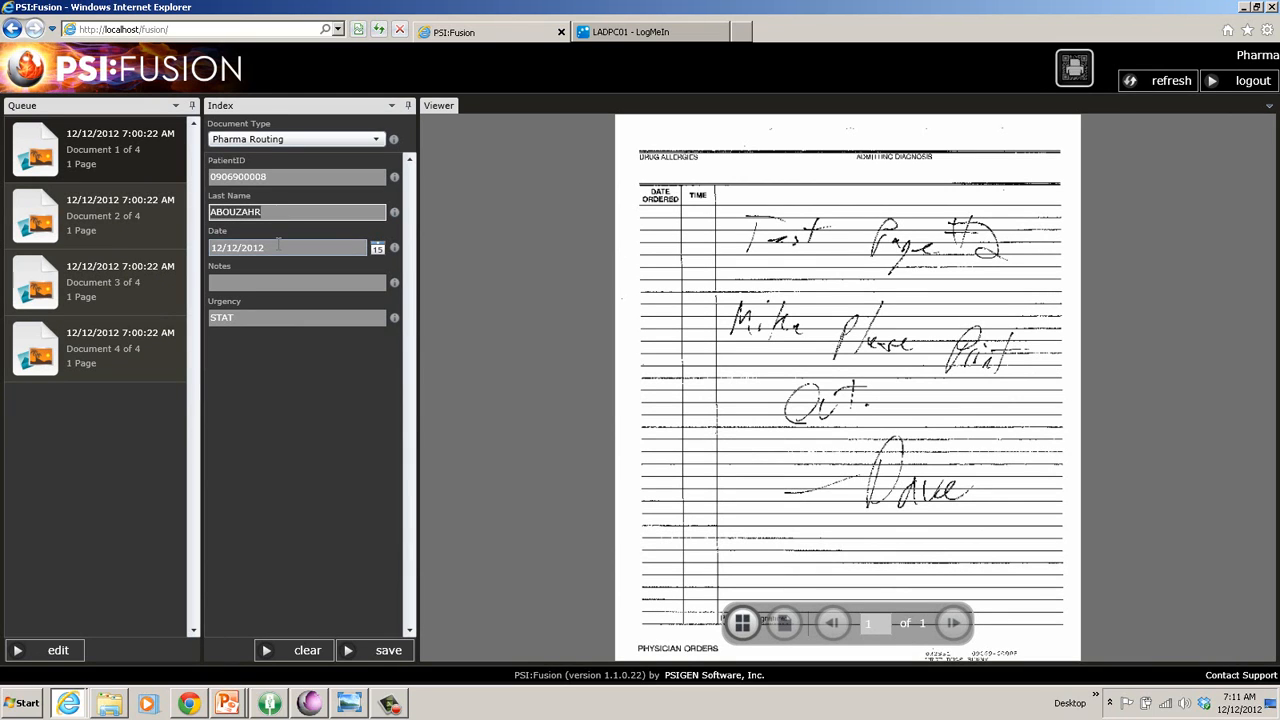
click(278, 246)
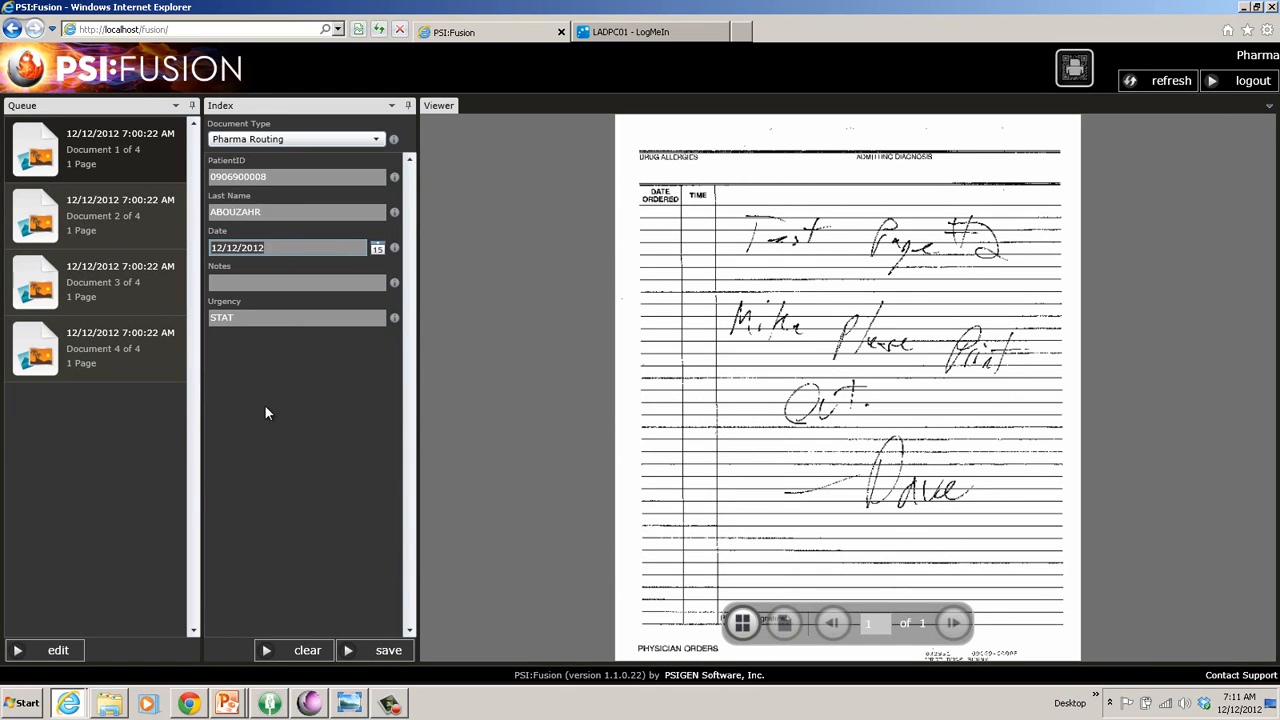
click(259, 317)
Add the note 'This is a good order' and save the document.
click(291, 282)
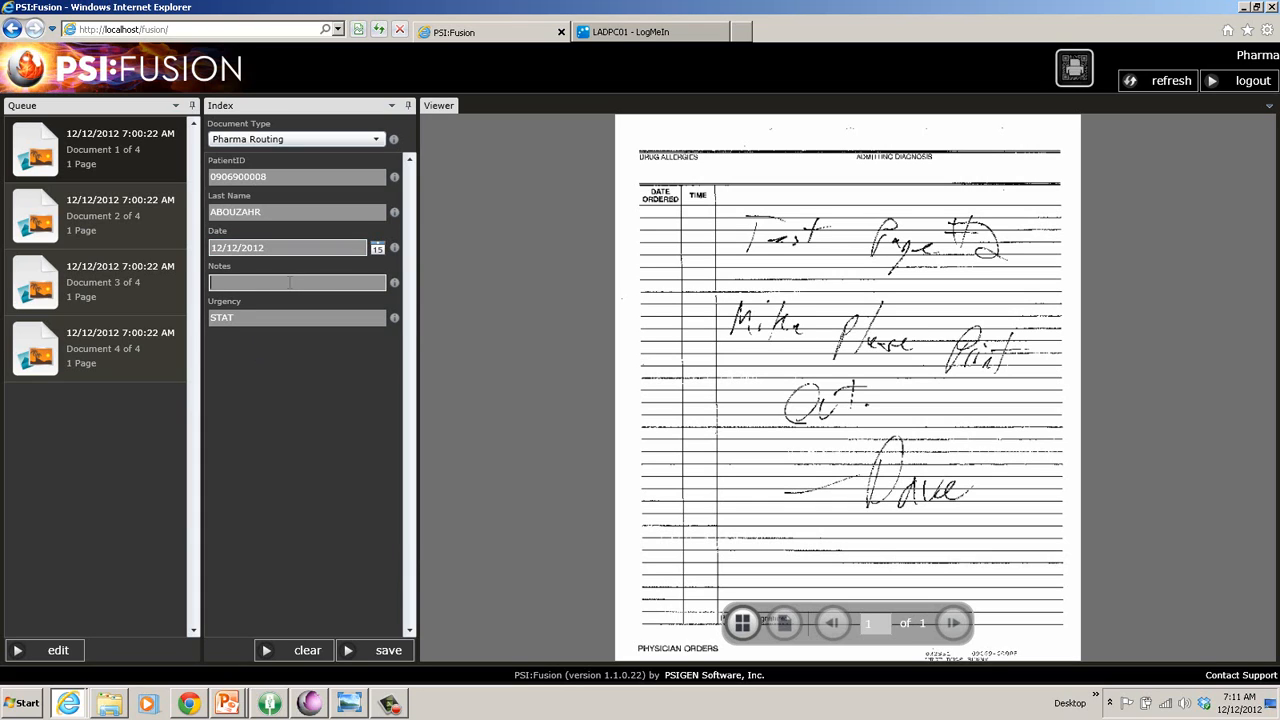
text(This is a good order)
key(Tab)
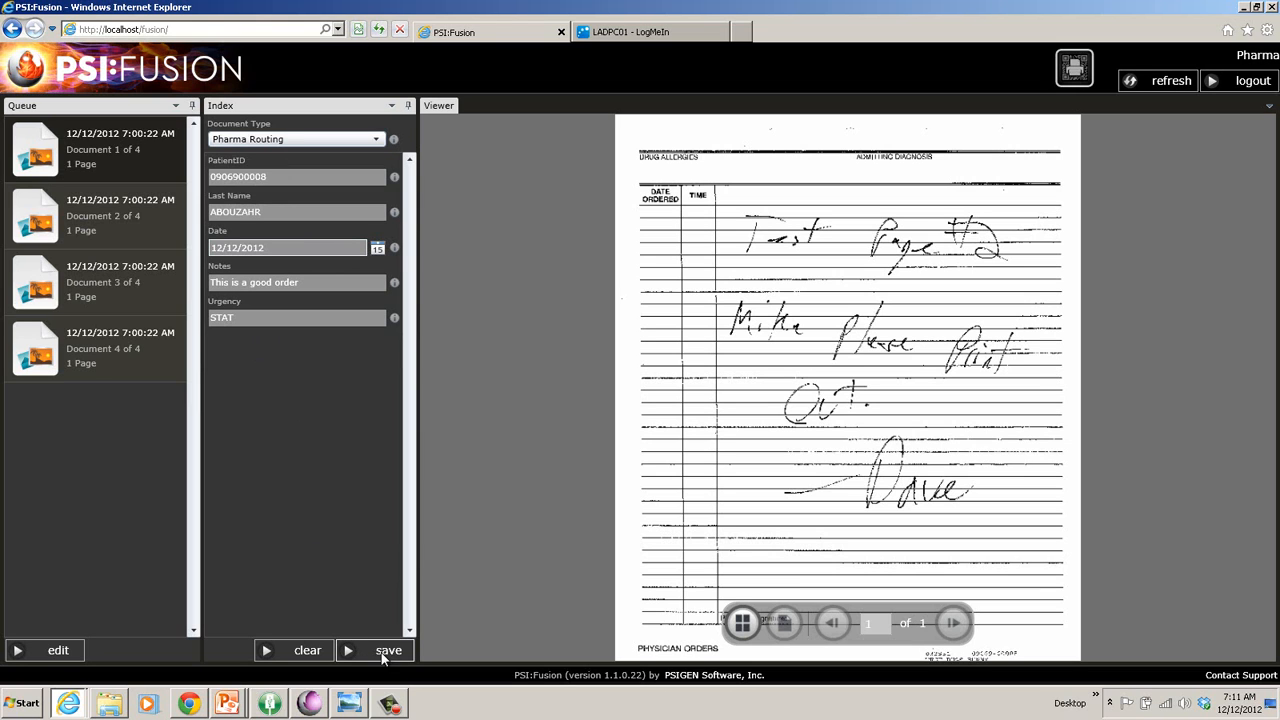
click(382, 652)
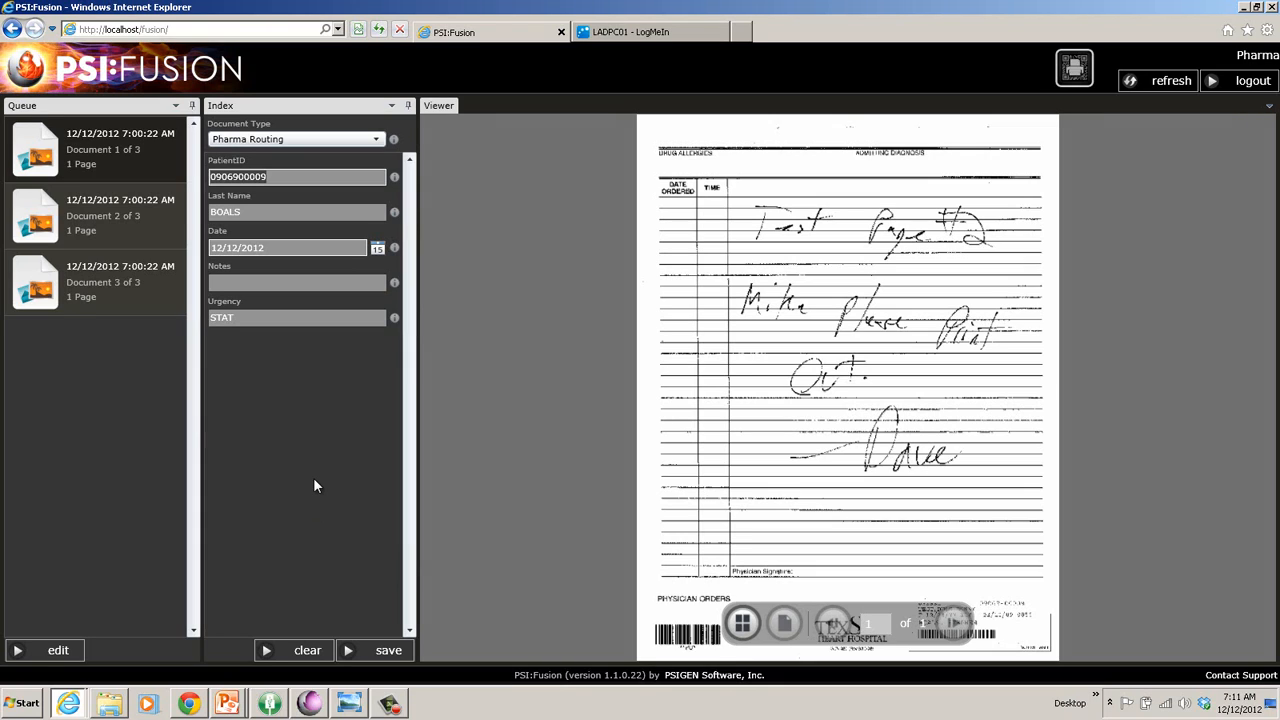
Give the next order the note 'Bad order' and save it.
key(Tab)
key(Tab)
key(Tab)
text(Bad orde)
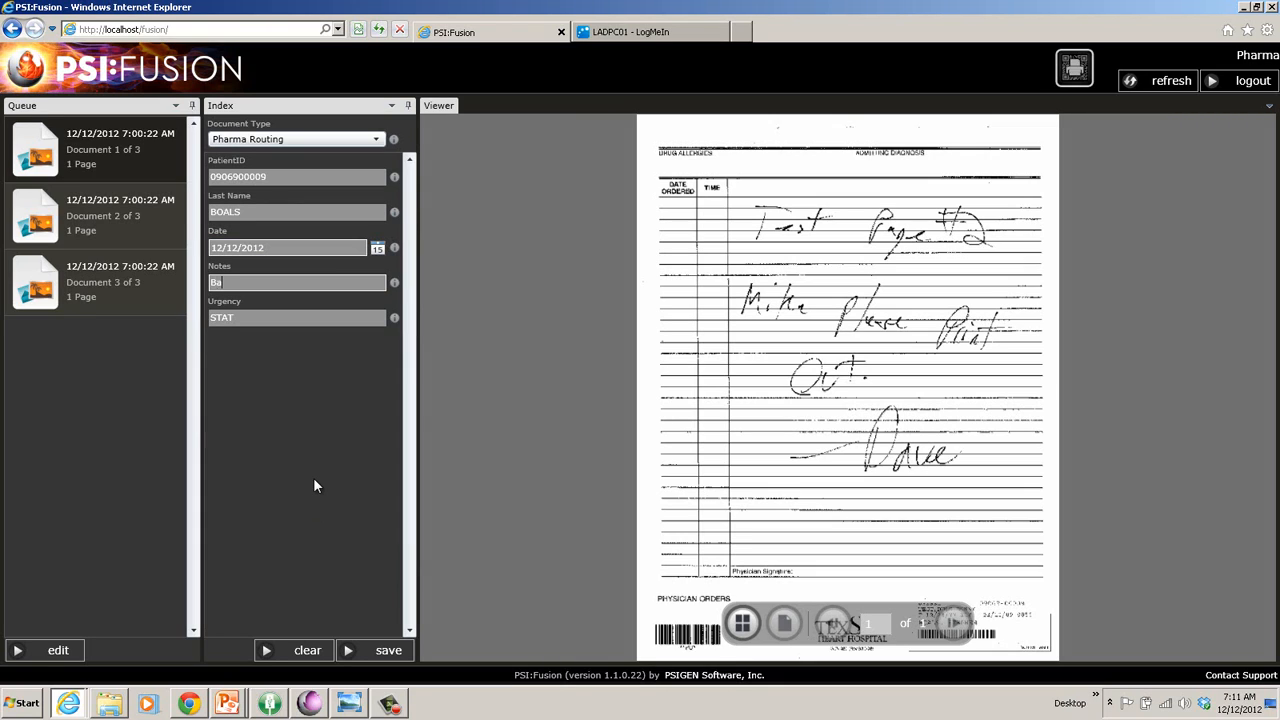
text(r)
key(Tab)
click(388, 651)
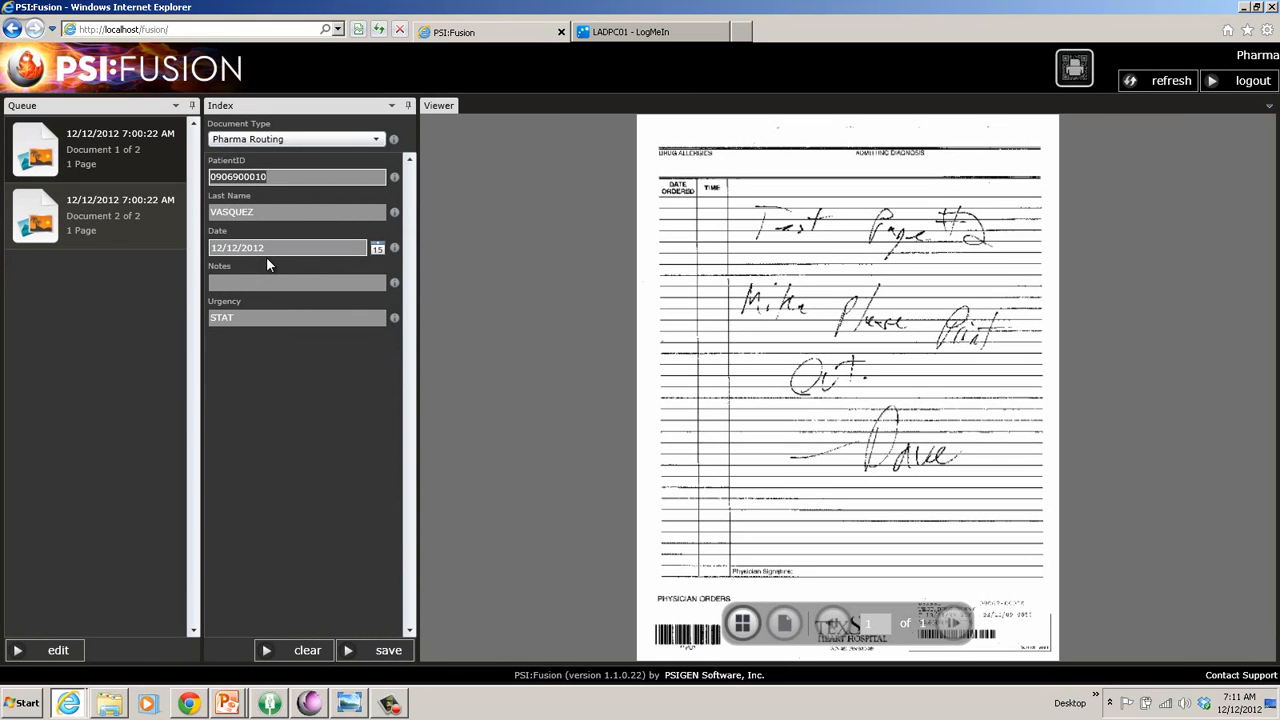
Give the following order the note 'This is good' and save it.
click(271, 282)
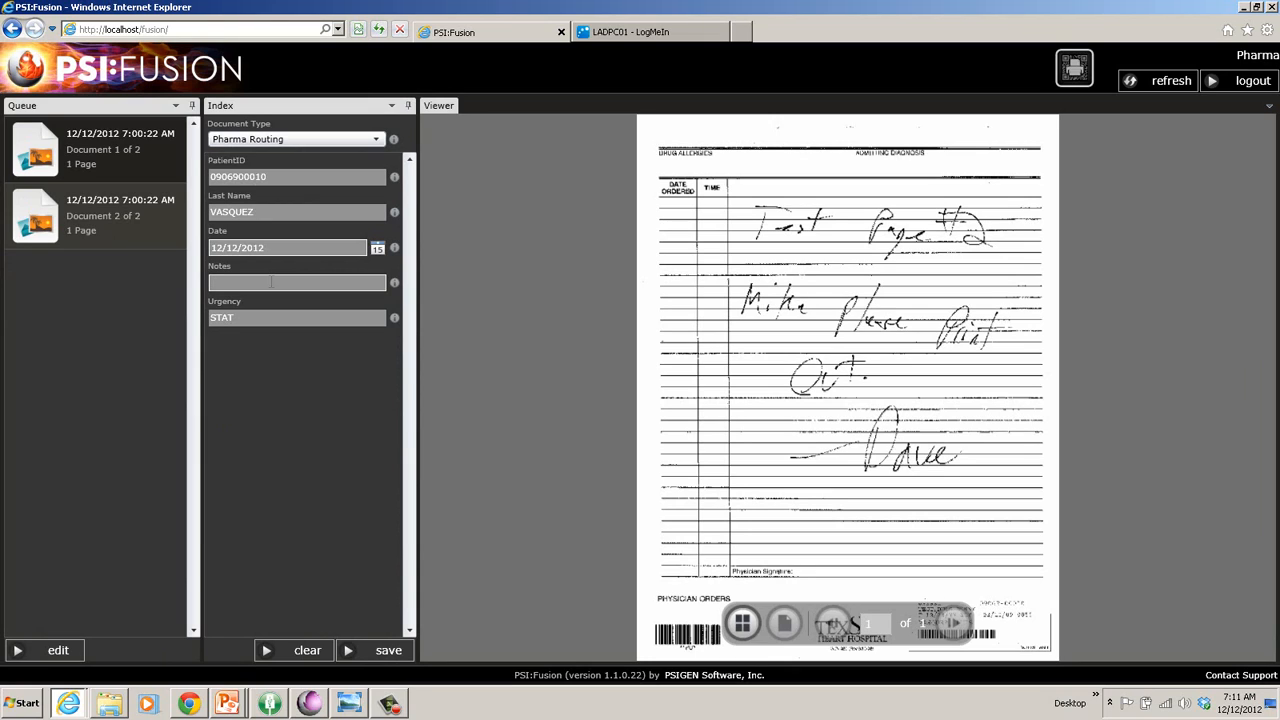
text(This is good)
click(381, 645)
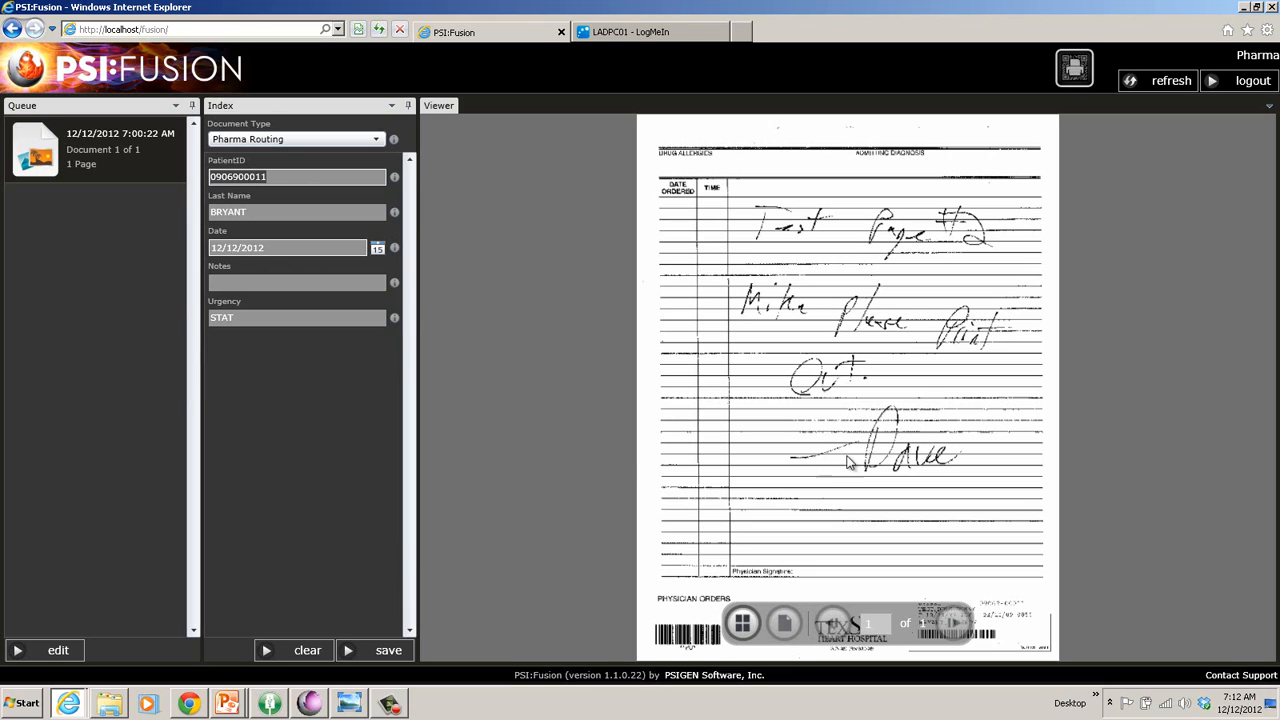
Preview the Pharma queue barcode 4 cover sheet, close it, and refresh the session.
click(1076, 82)
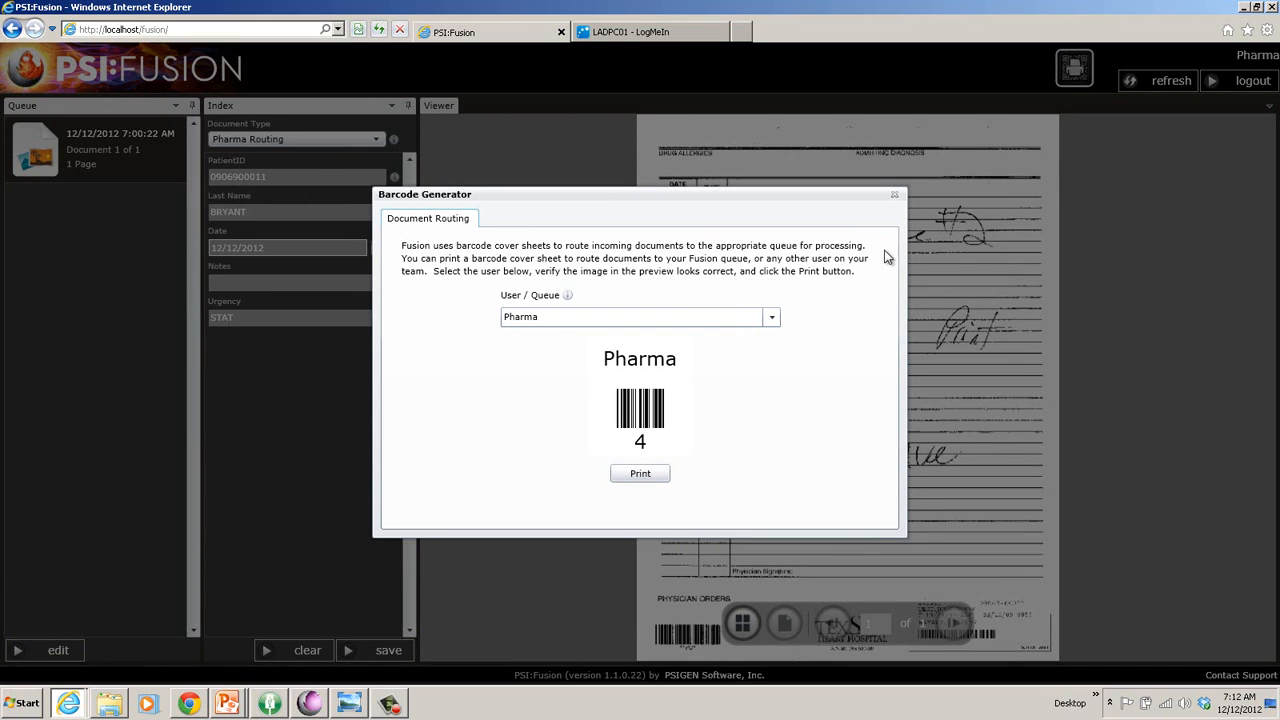
click(895, 199)
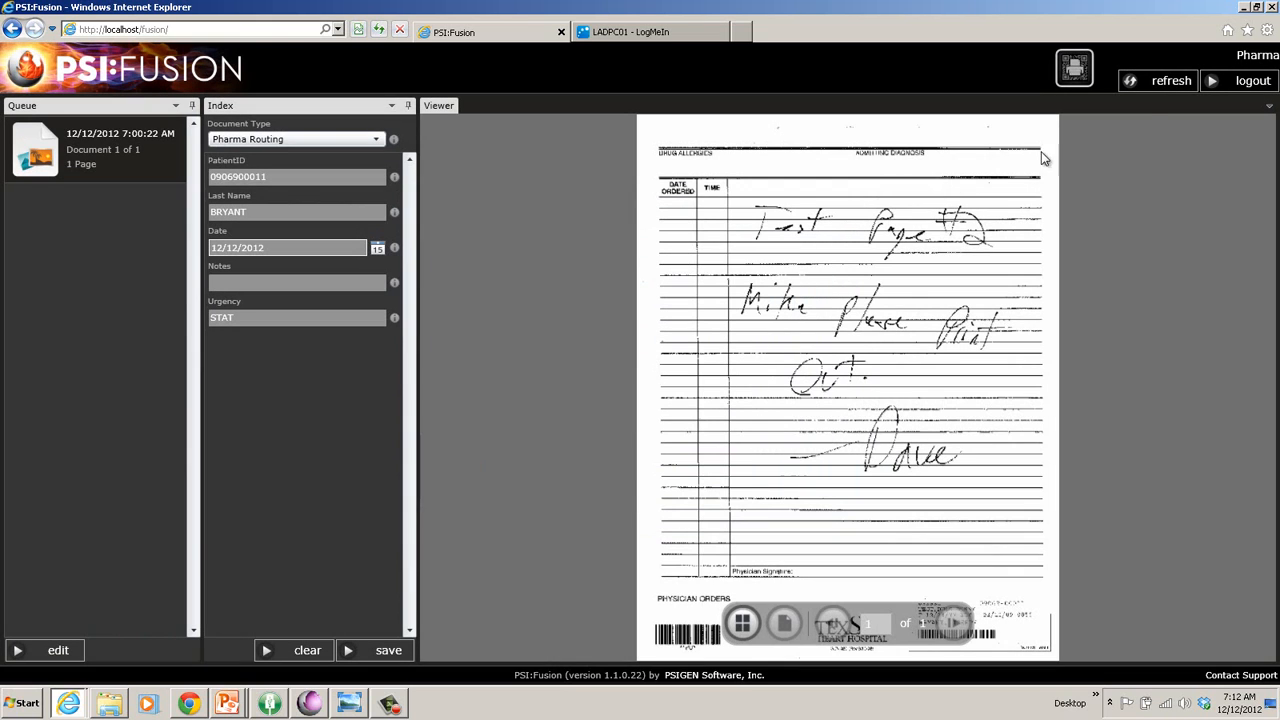
click(1148, 82)
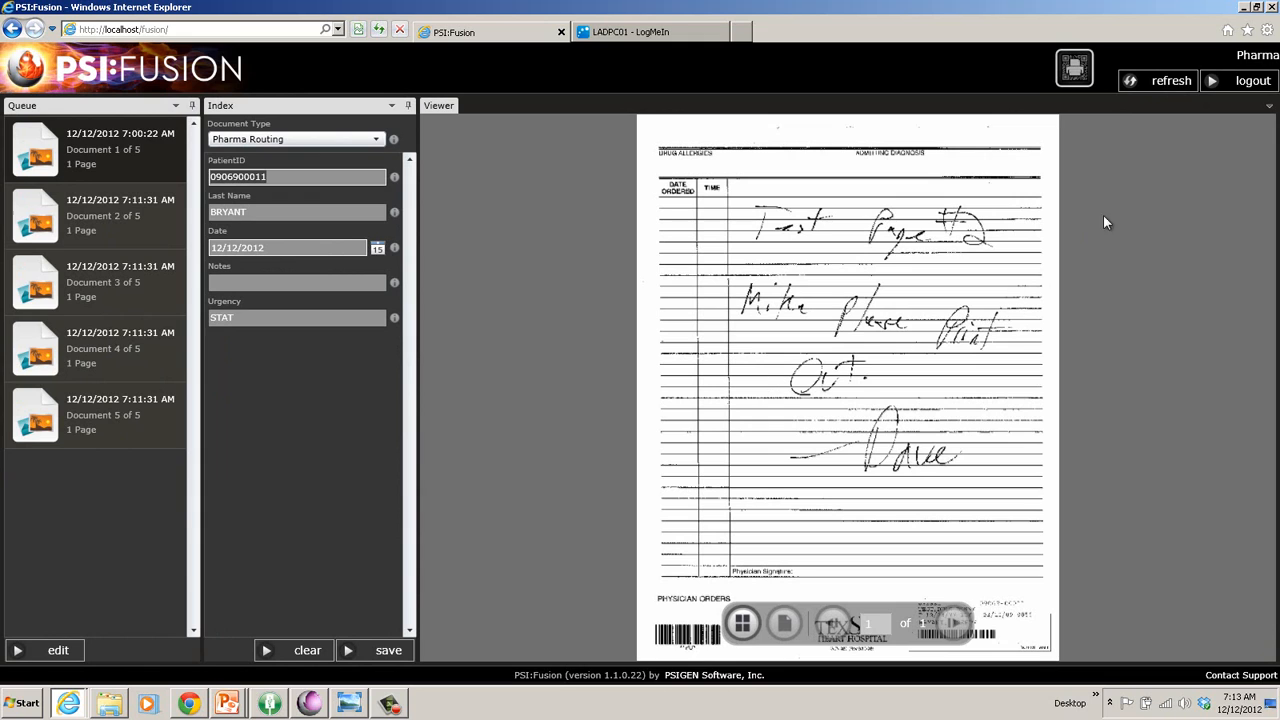
Log out, sign in with the supervisor's user name and password, and dismiss the empty-queue notice.
click(1245, 84)
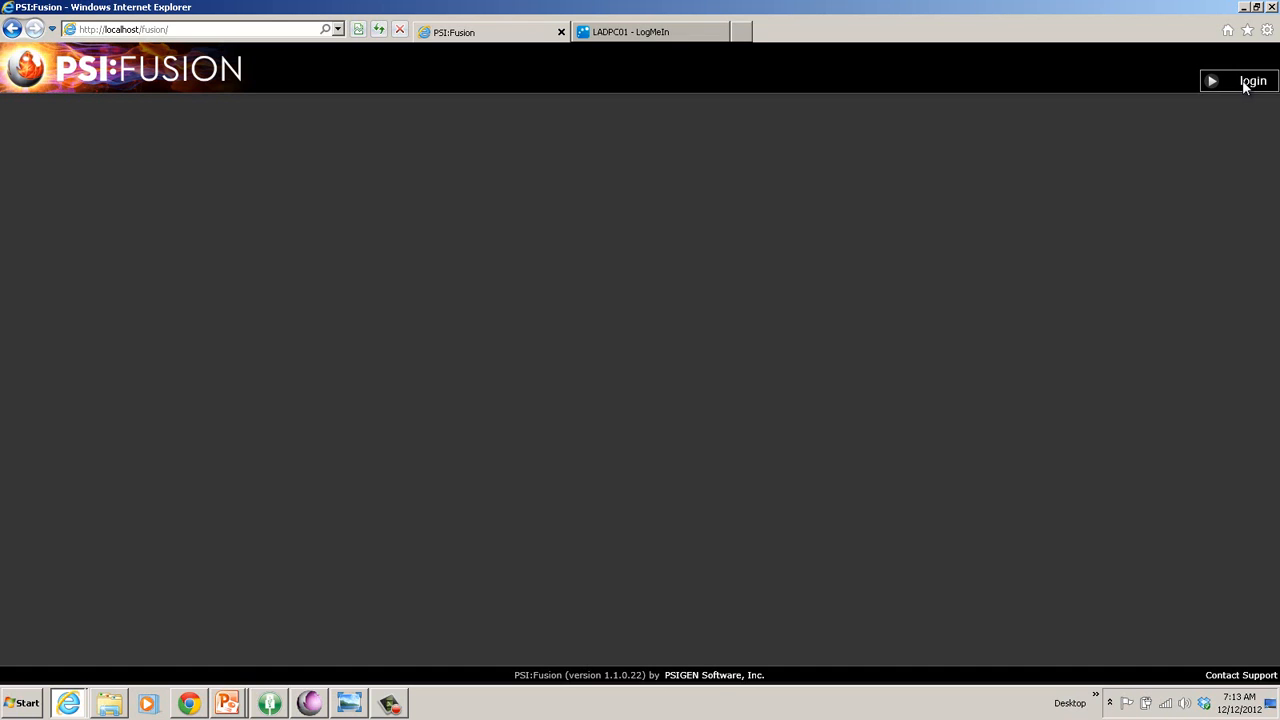
click(1245, 84)
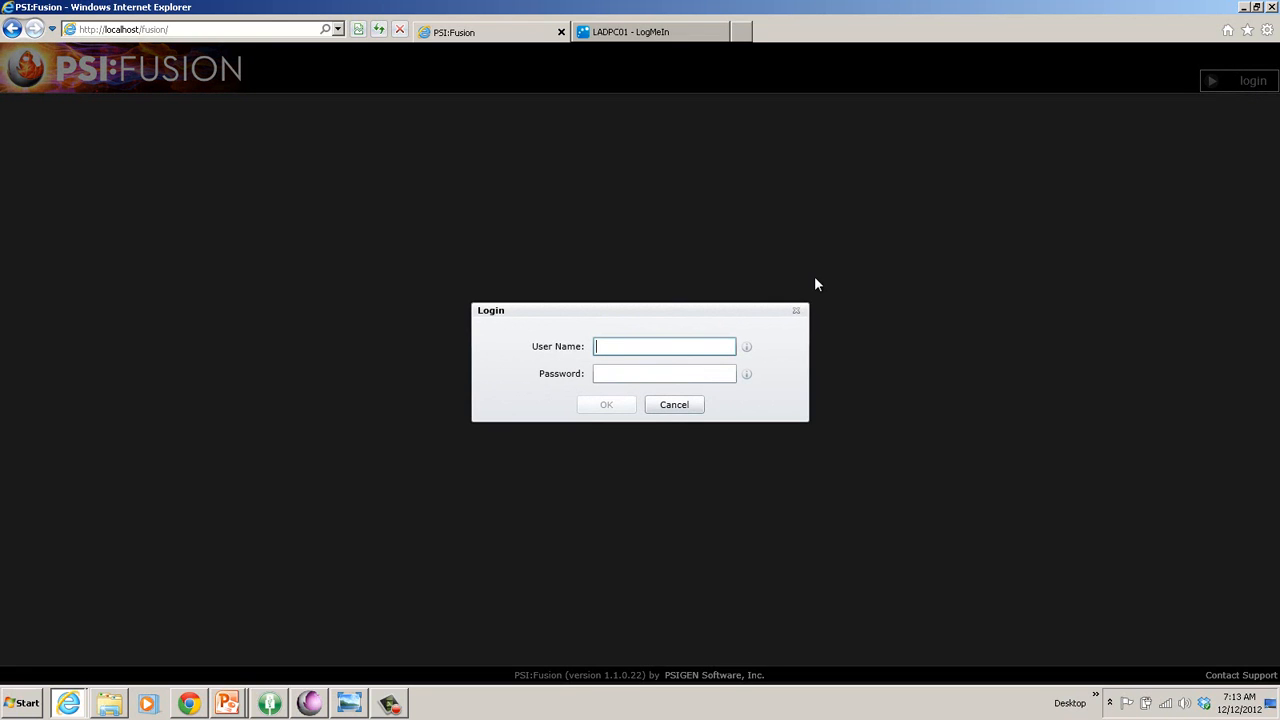
text(pharm)
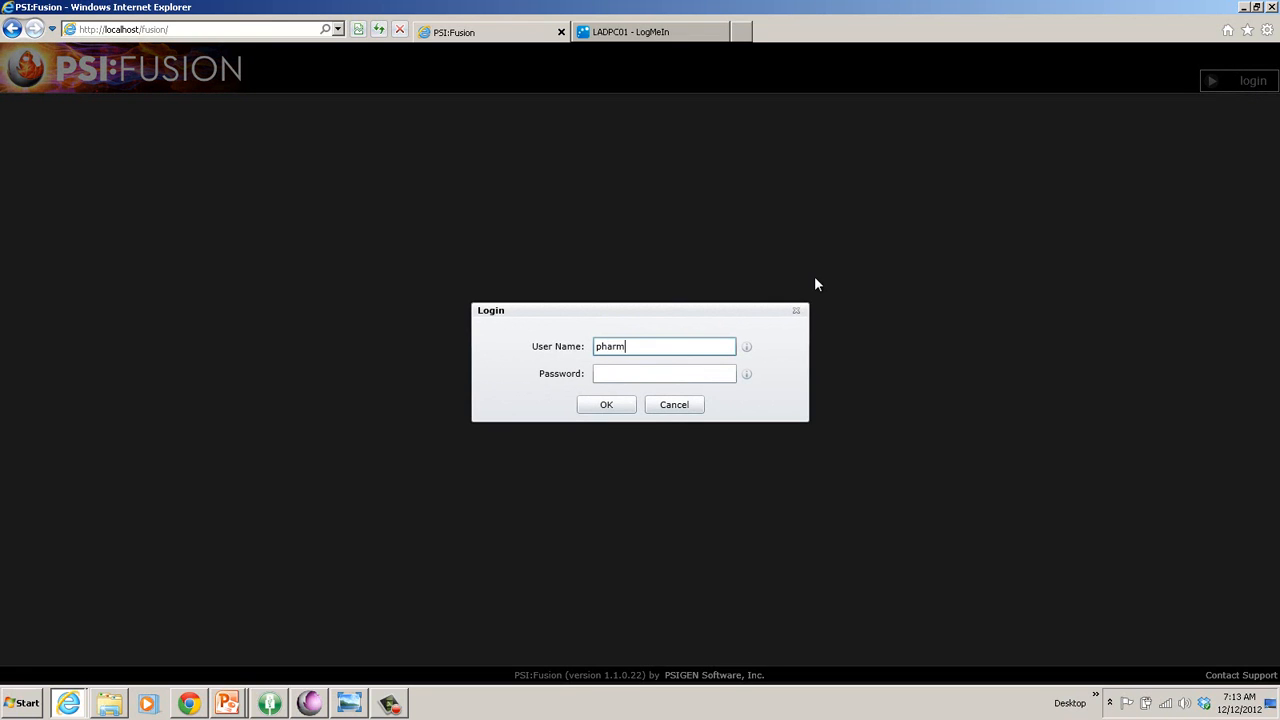
text(asupe)
key(Tab)
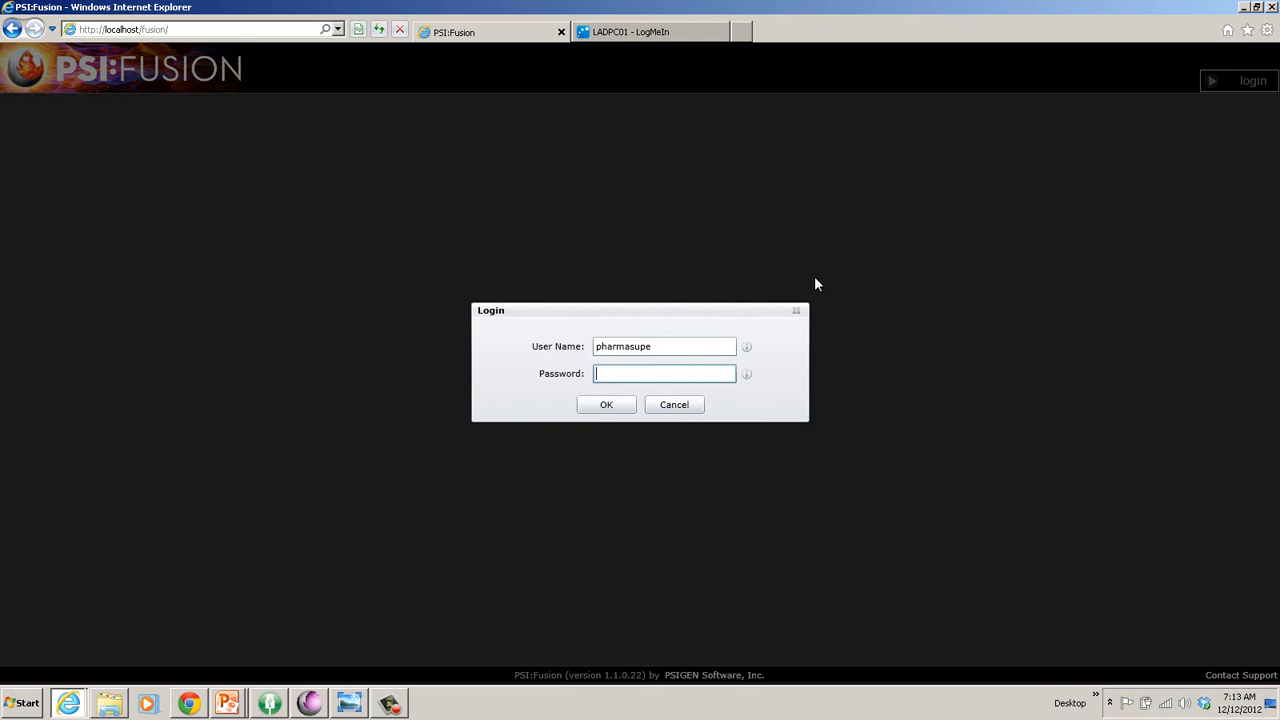
text(password)
click(604, 407)
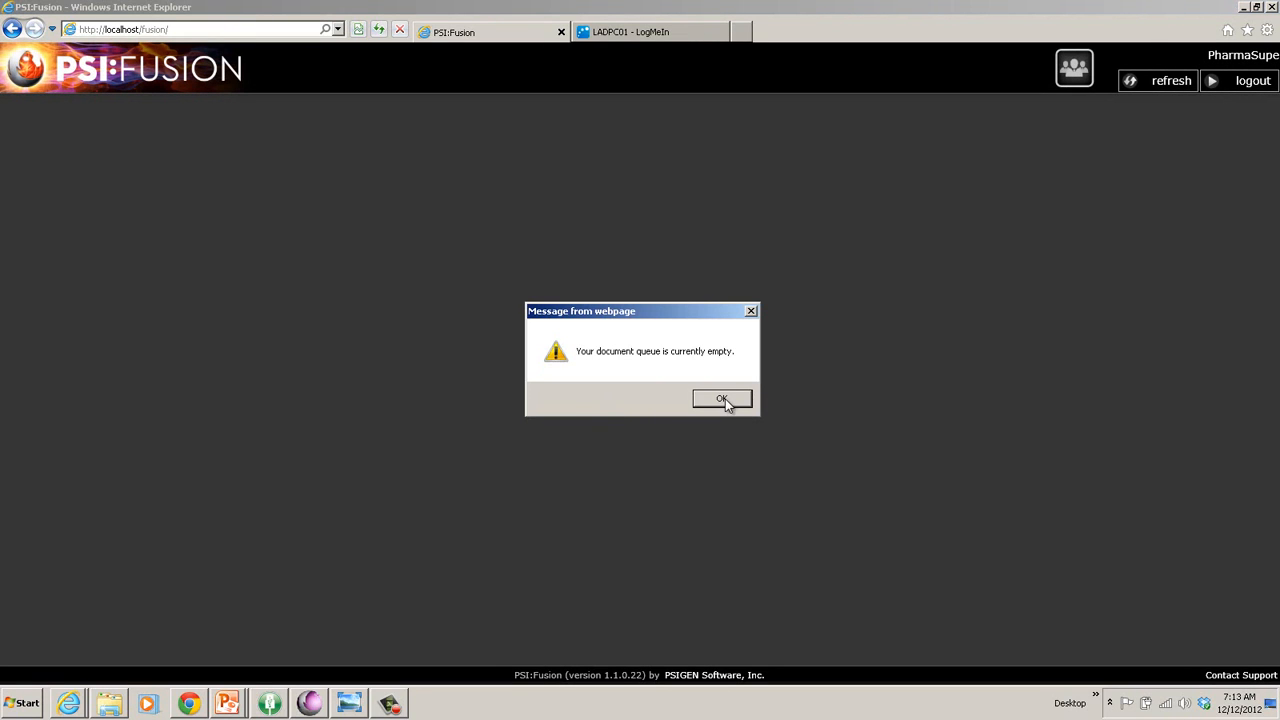
click(726, 397)
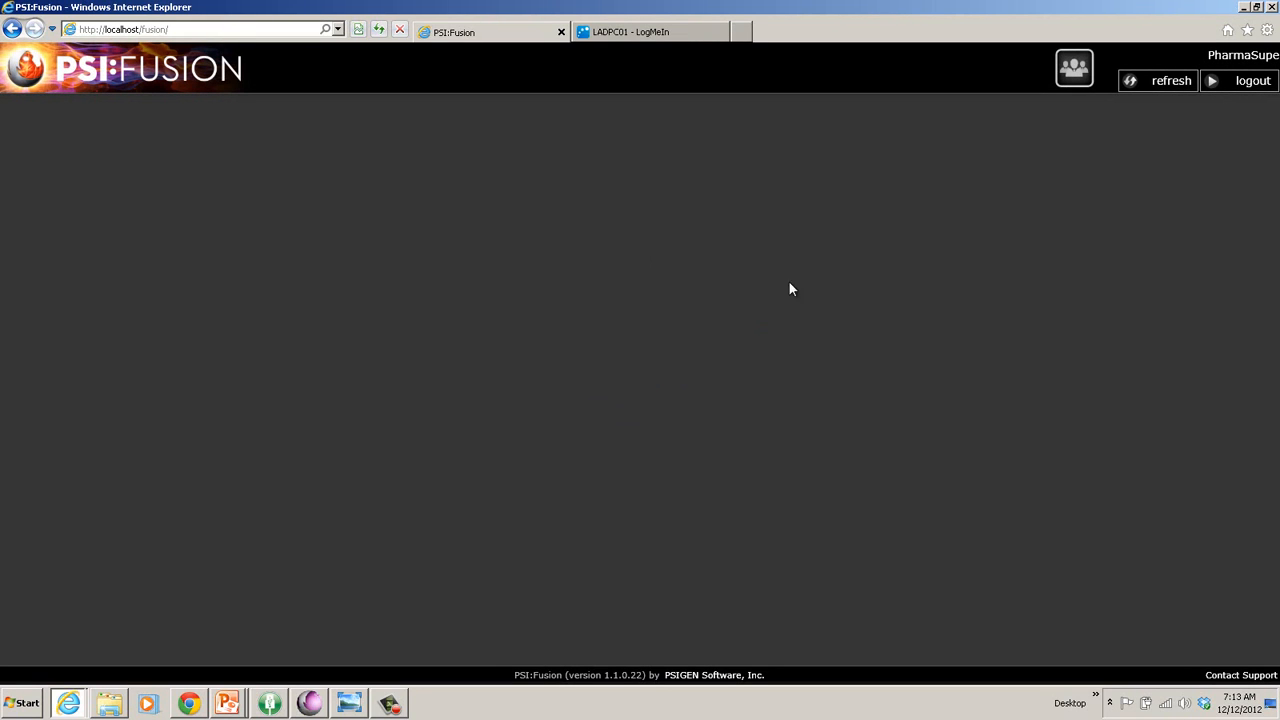
In Teams, set User / Queue to Pharma and select the Pharma row on the Queues tab.
click(1074, 70)
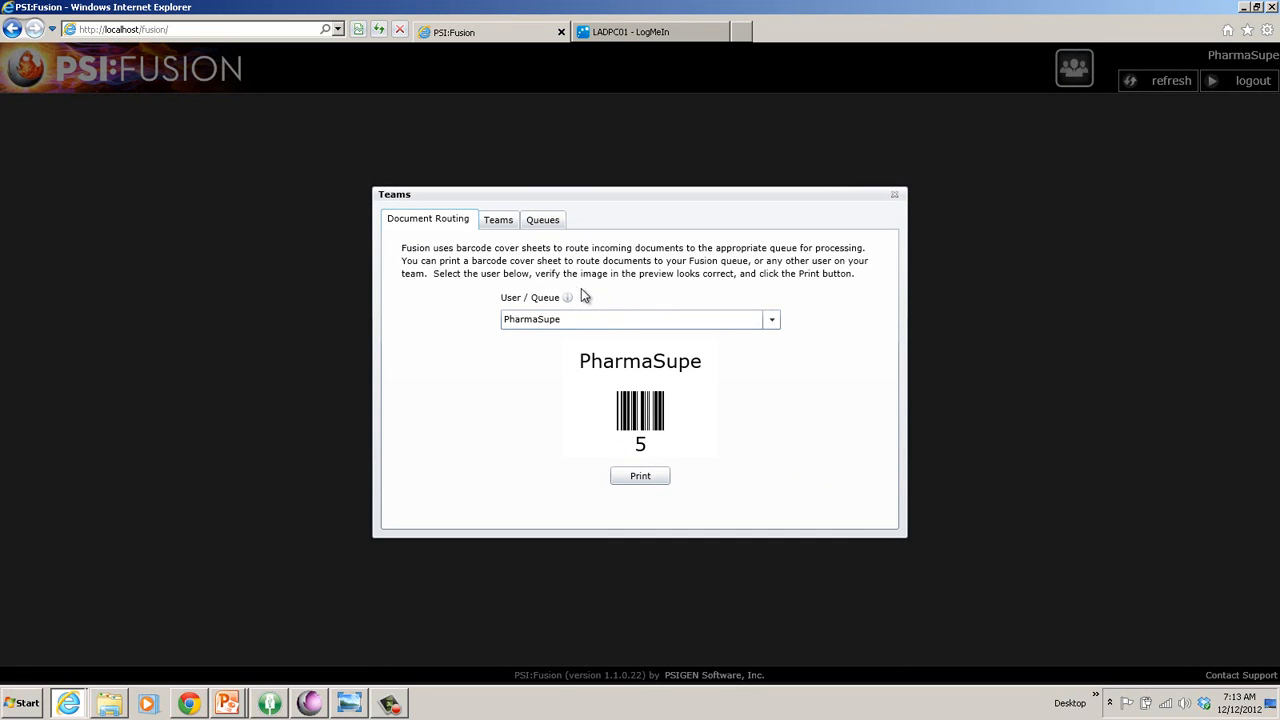
click(772, 320)
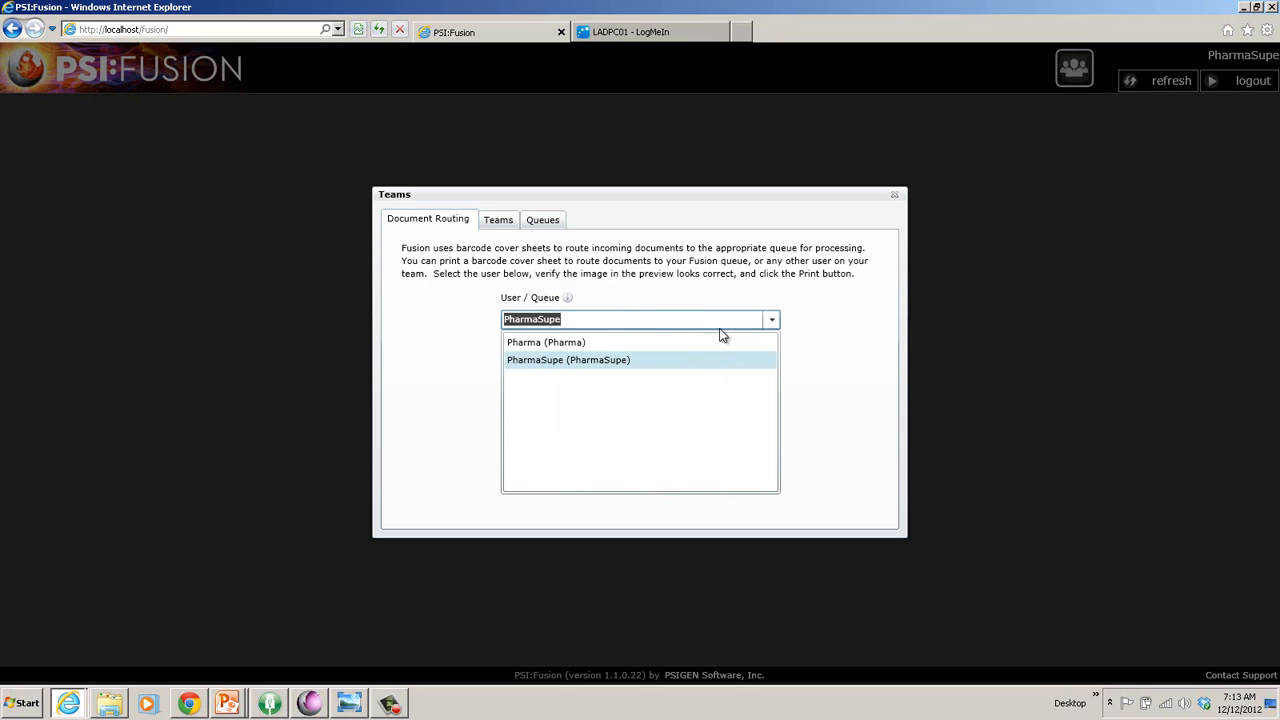
click(585, 345)
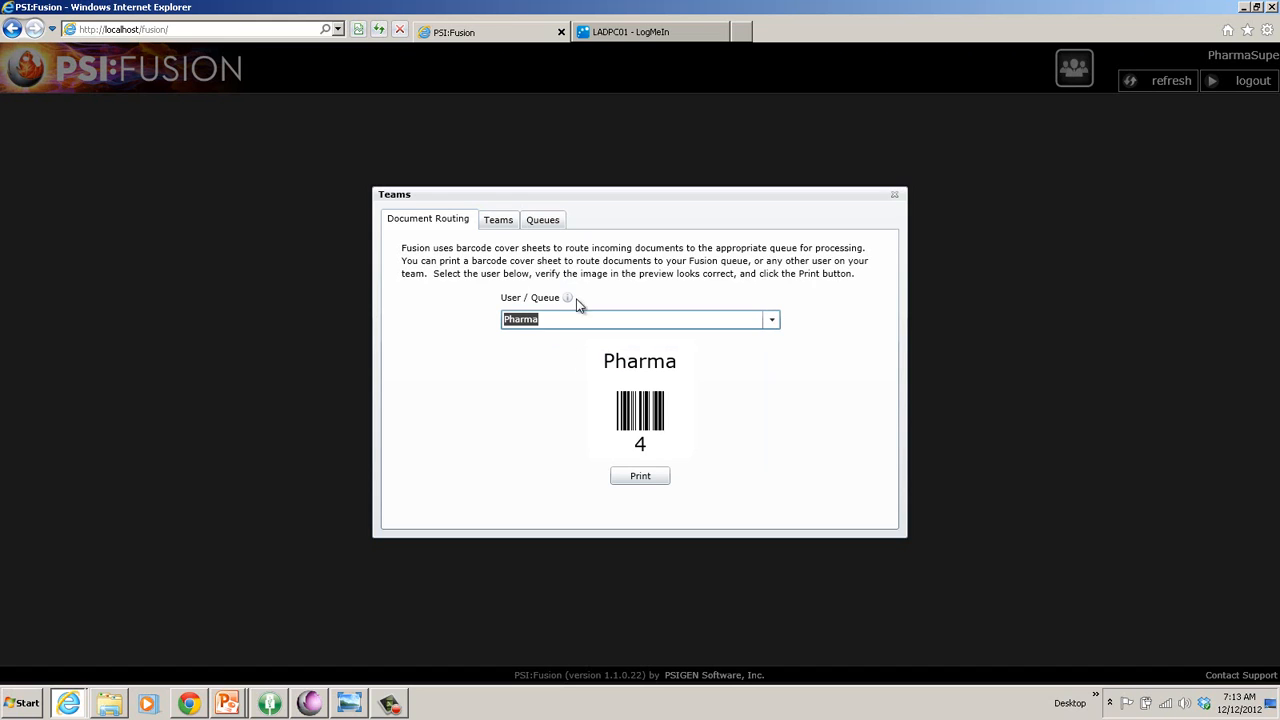
click(503, 222)
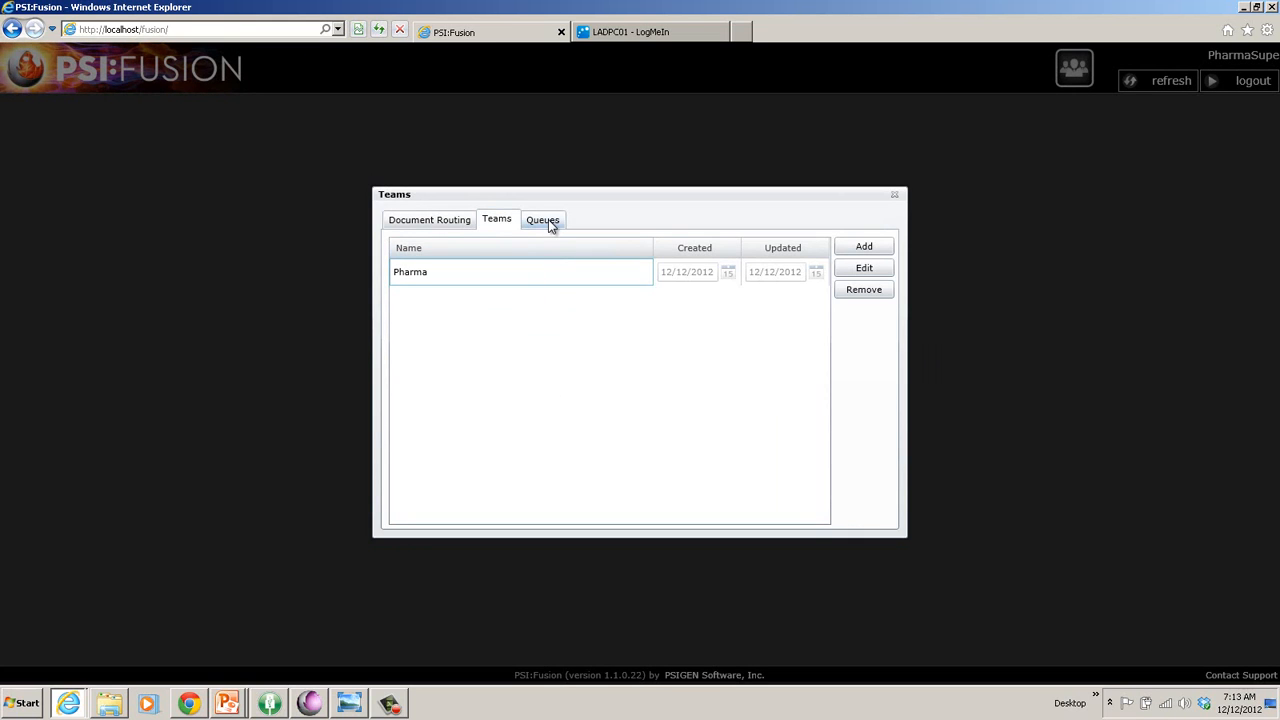
click(546, 220)
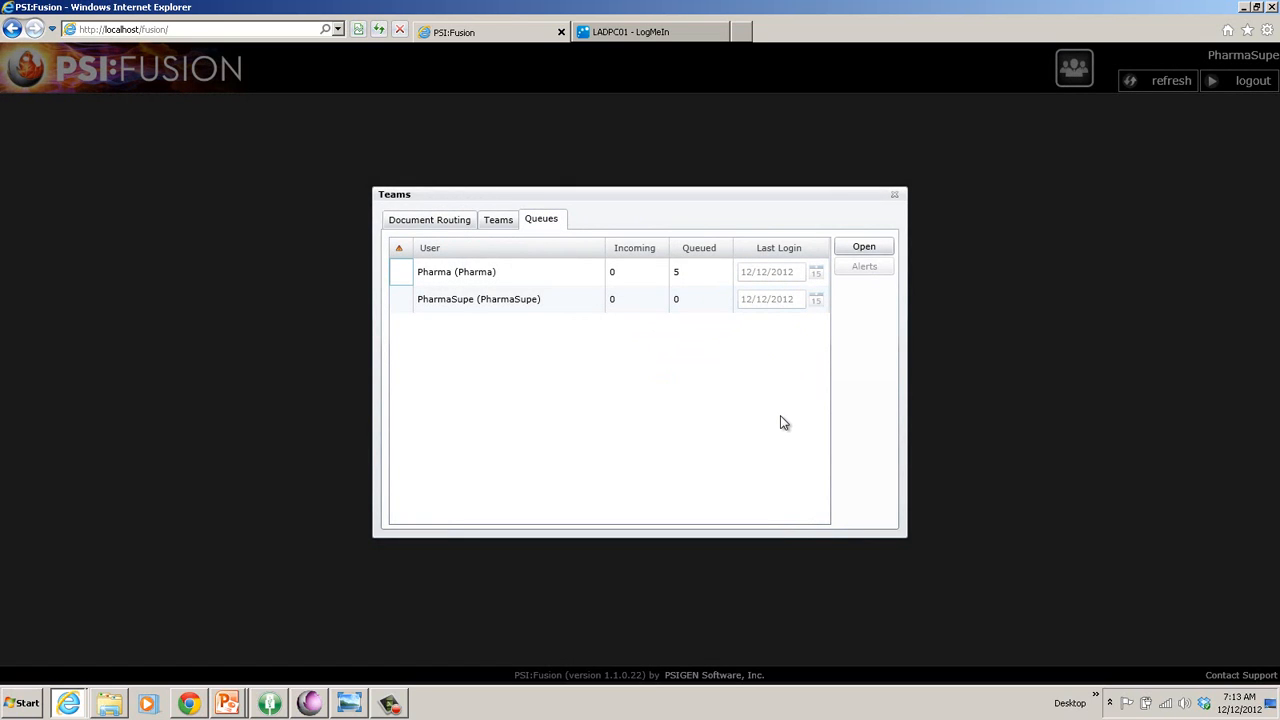
click(531, 281)
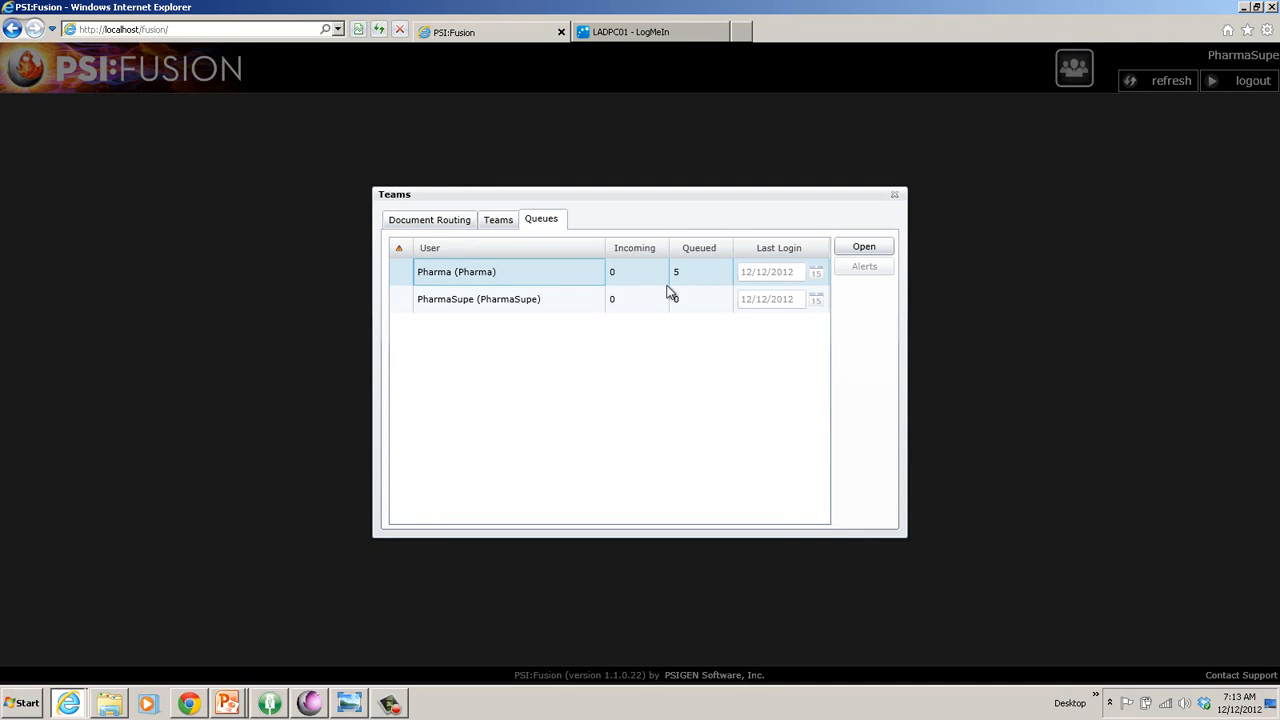
Open the selected Pharma queue and zoom out to the first order's full page.
click(864, 247)
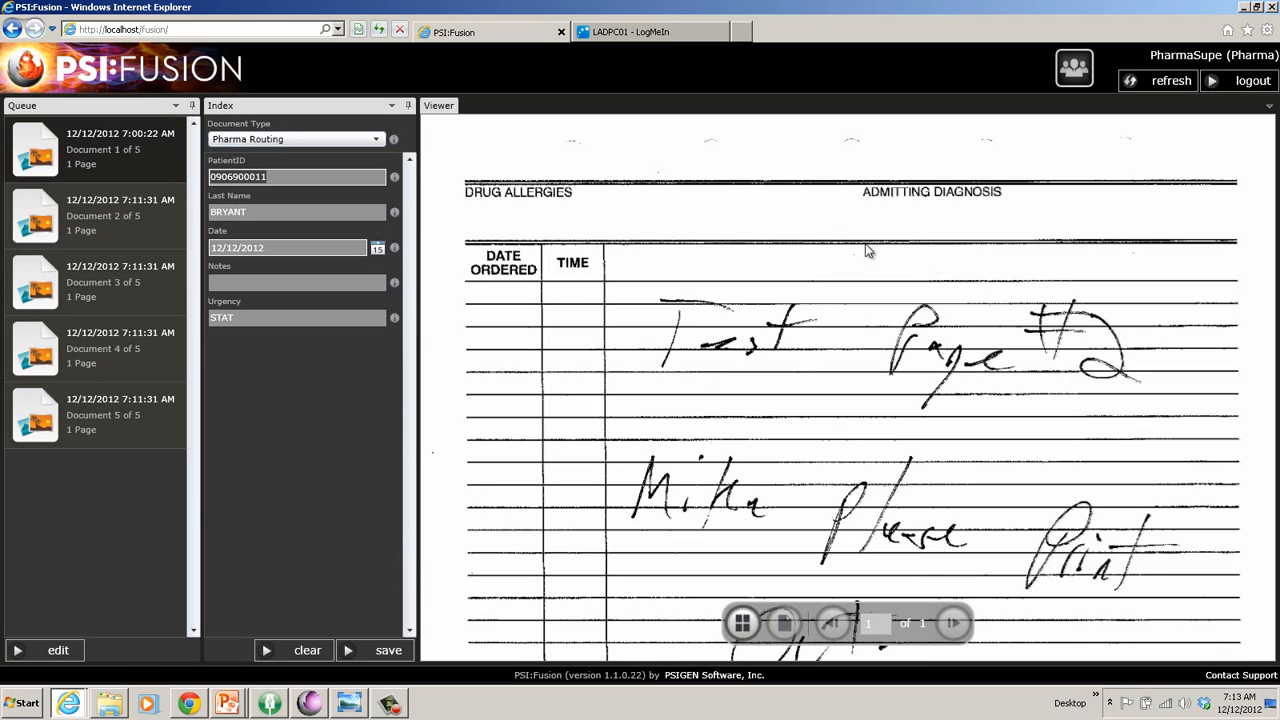
scroll(864, 253, down, 3)
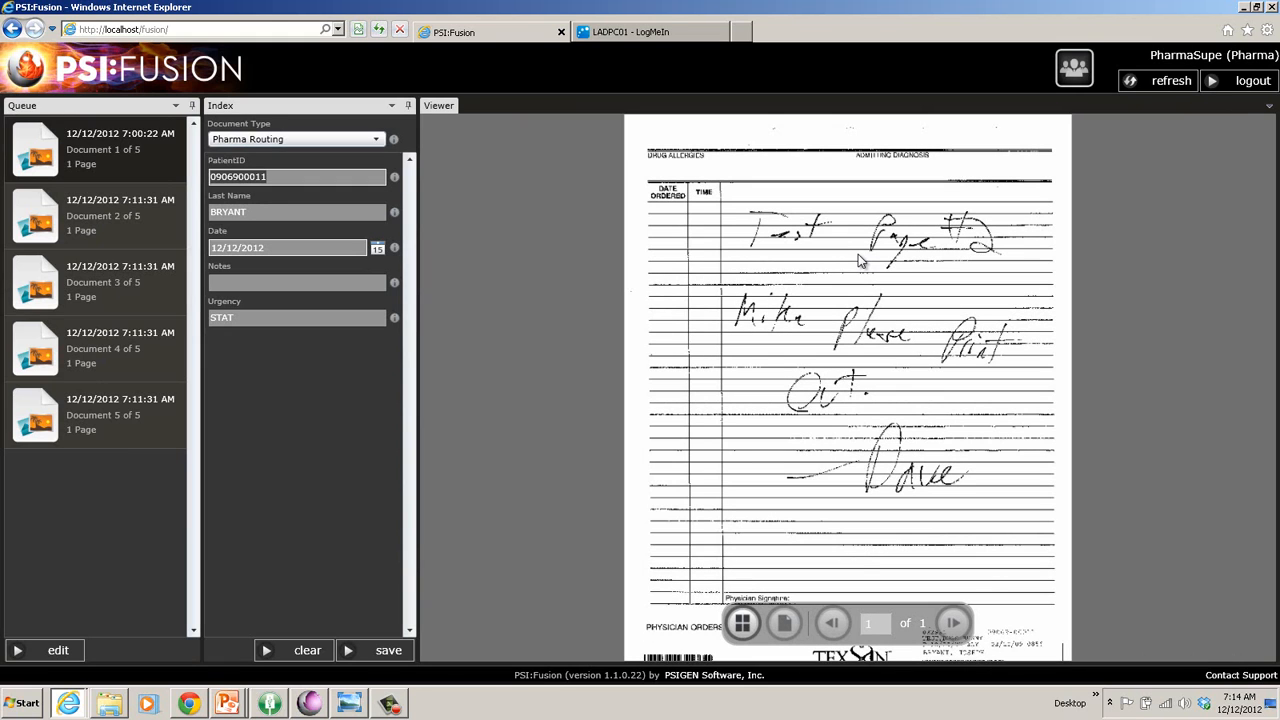